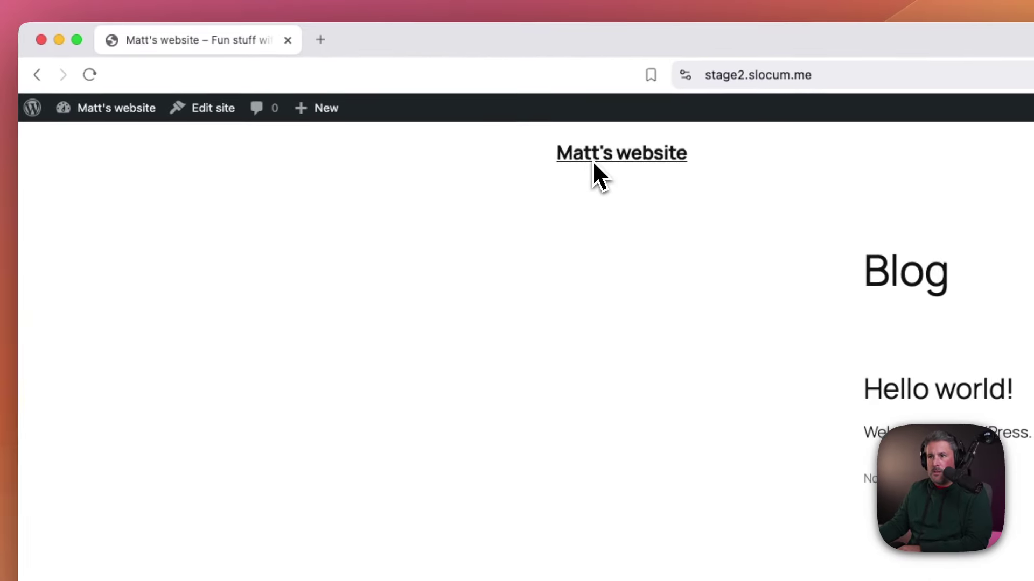
- Search the plugin directory for 'woocommerce' and activate the WooCommerce plugin
mouse_move(61, 108)
click(71, 139)
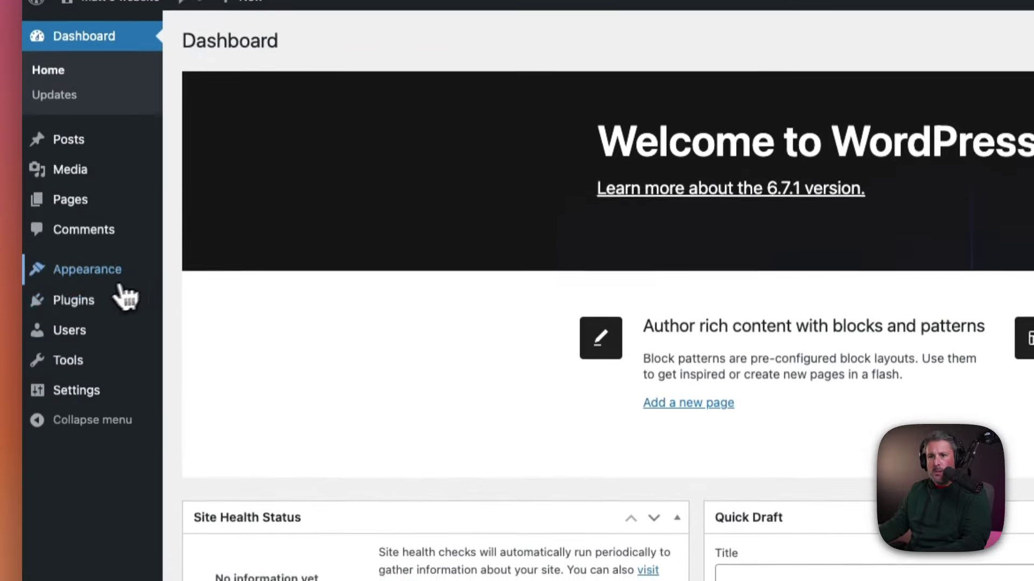
mouse_move(96, 410)
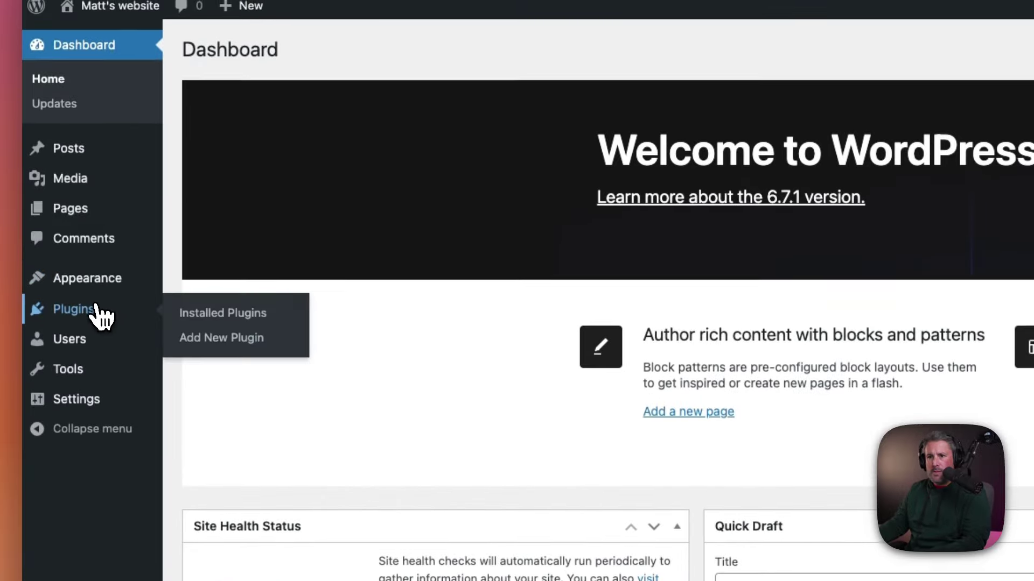
click(240, 340)
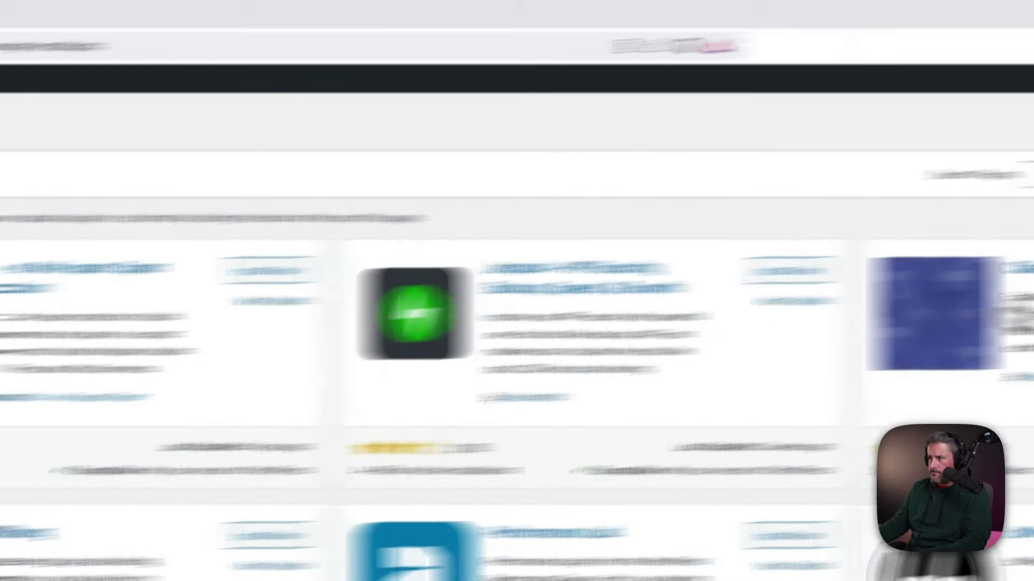
click(803, 208)
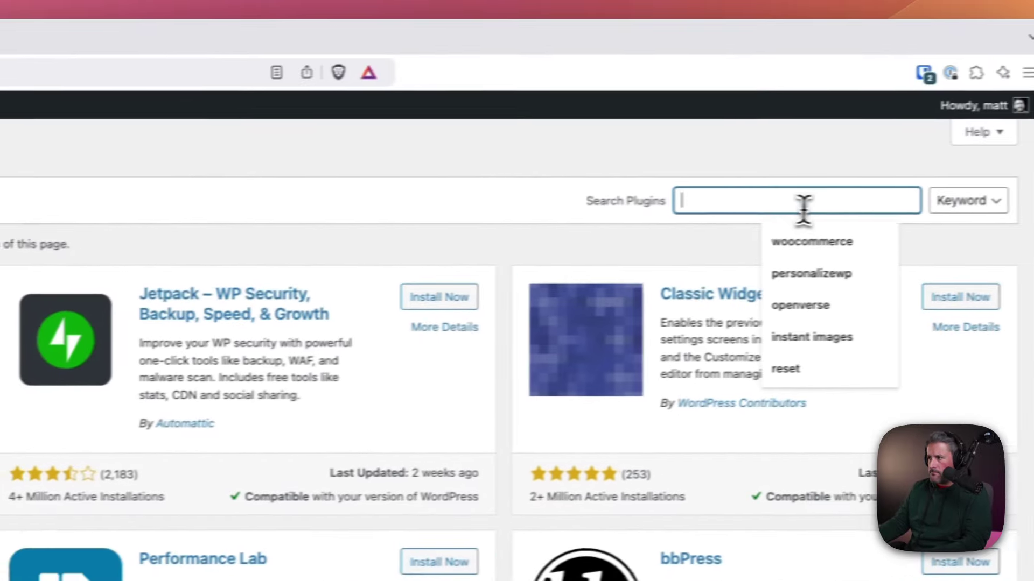
text(woocommerce)
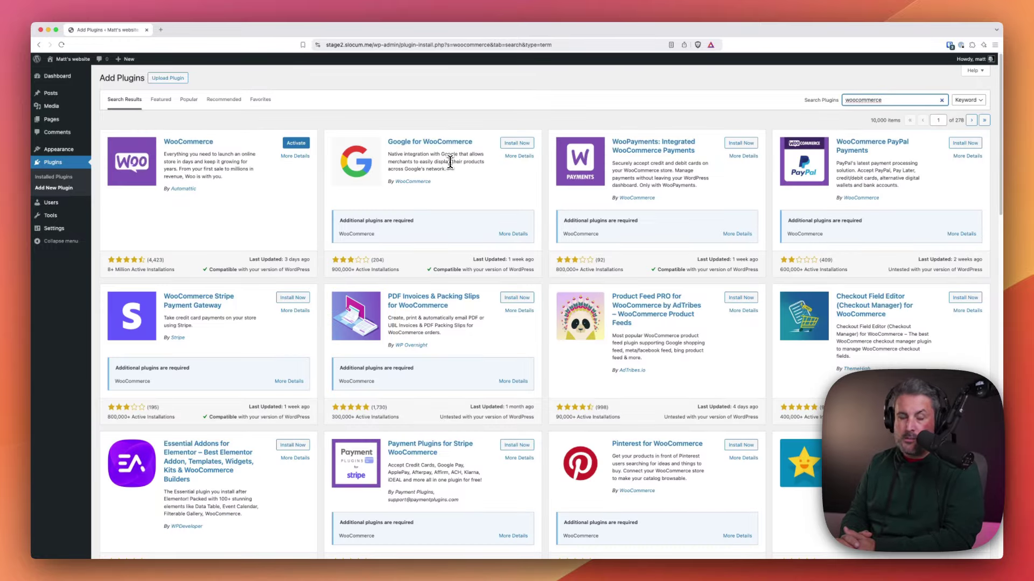
click(296, 143)
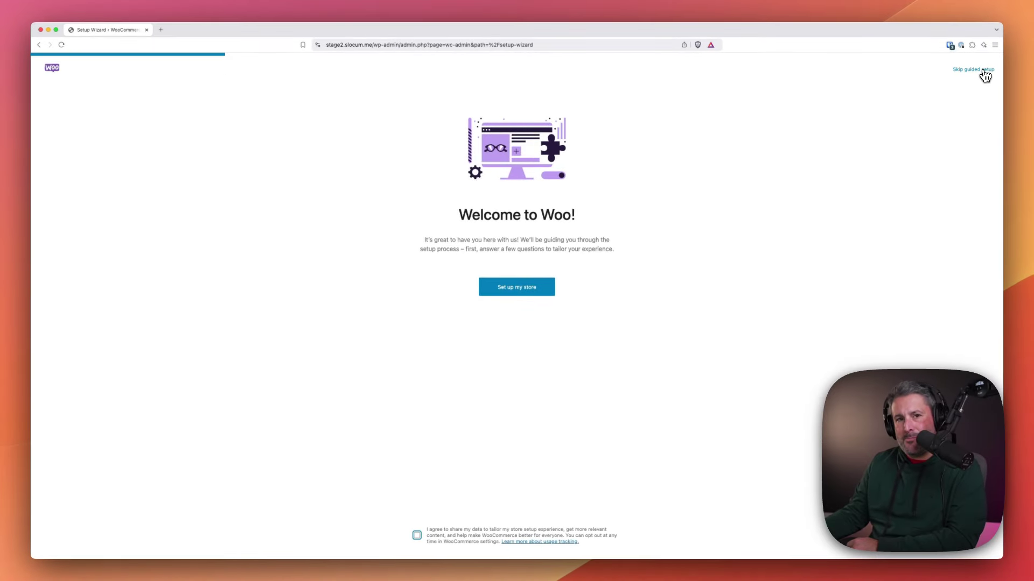
- Start the guided store setup, indicating the store is being set up for a client
click(513, 291)
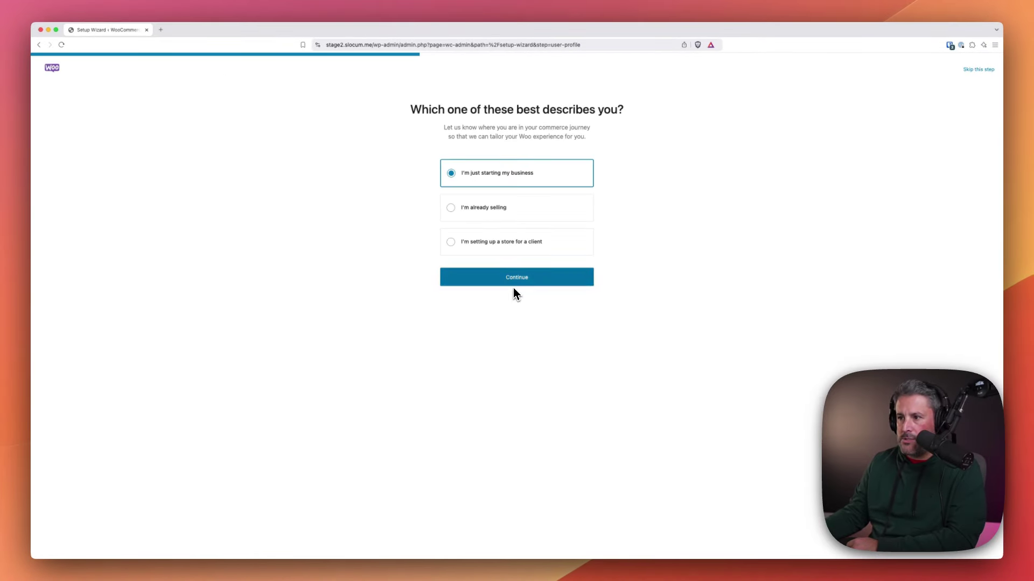
click(485, 248)
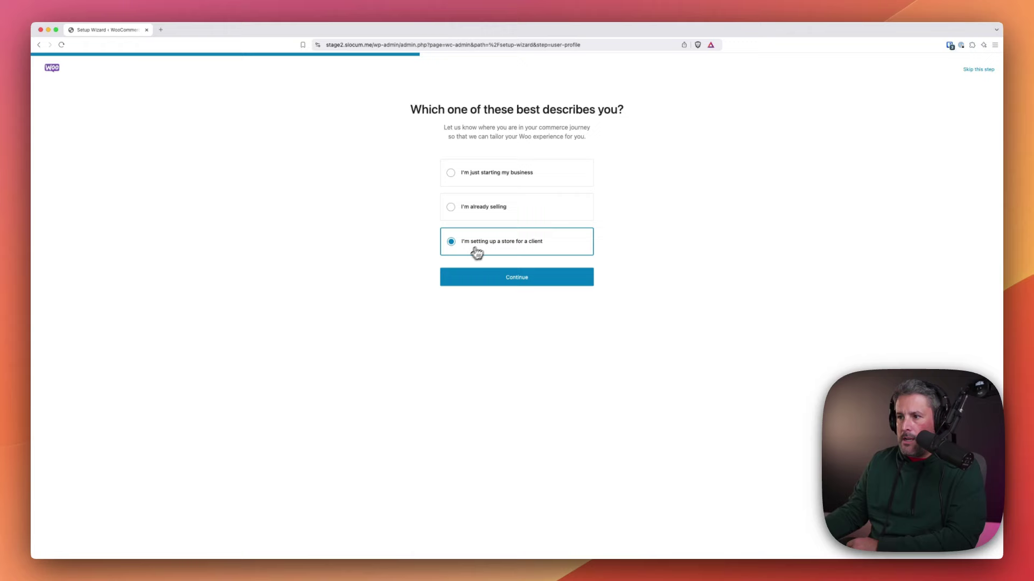
click(512, 284)
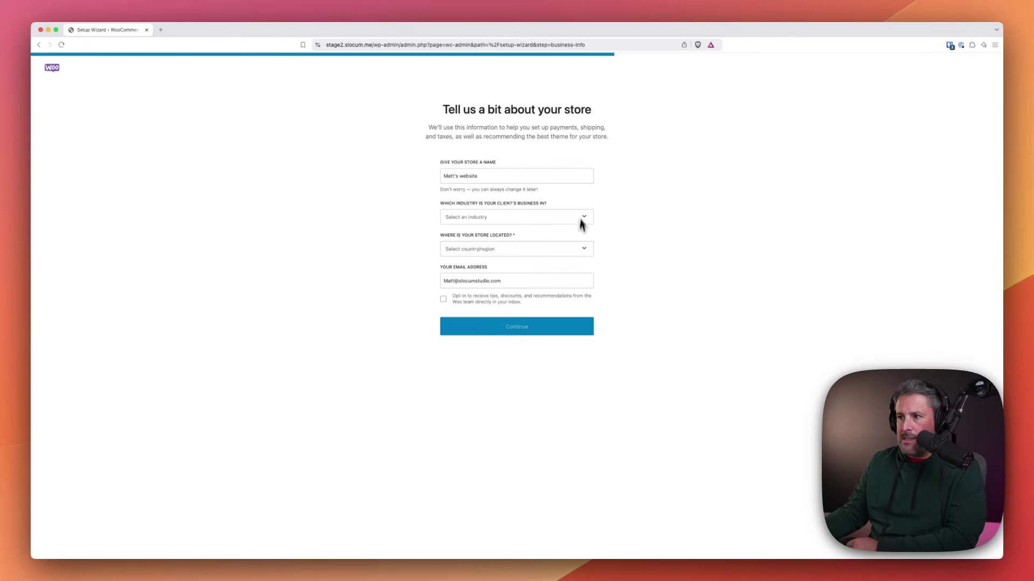
- Enter store details: Food and drink industry, located in Michigan, United States
click(549, 220)
click(522, 253)
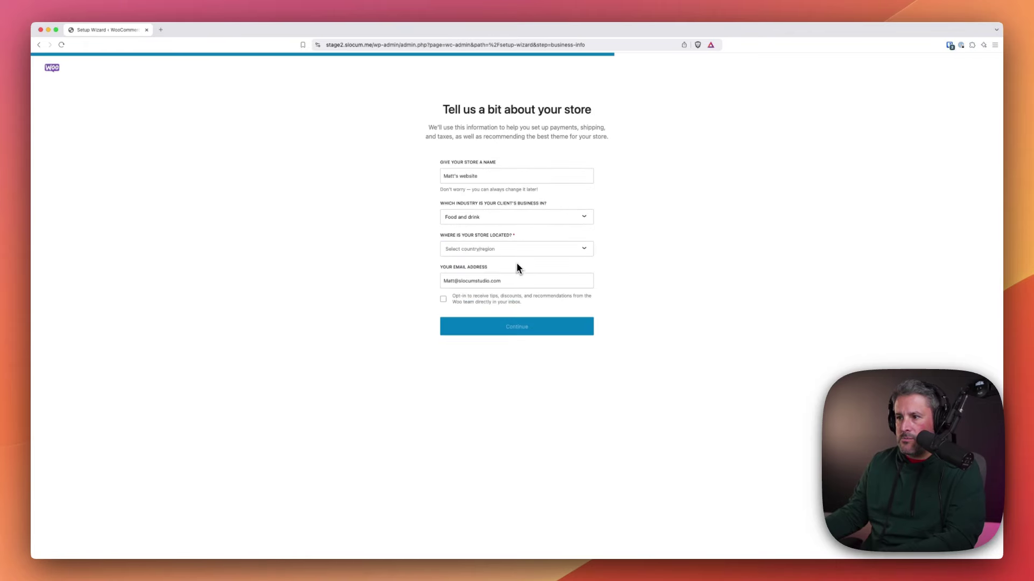
click(511, 251)
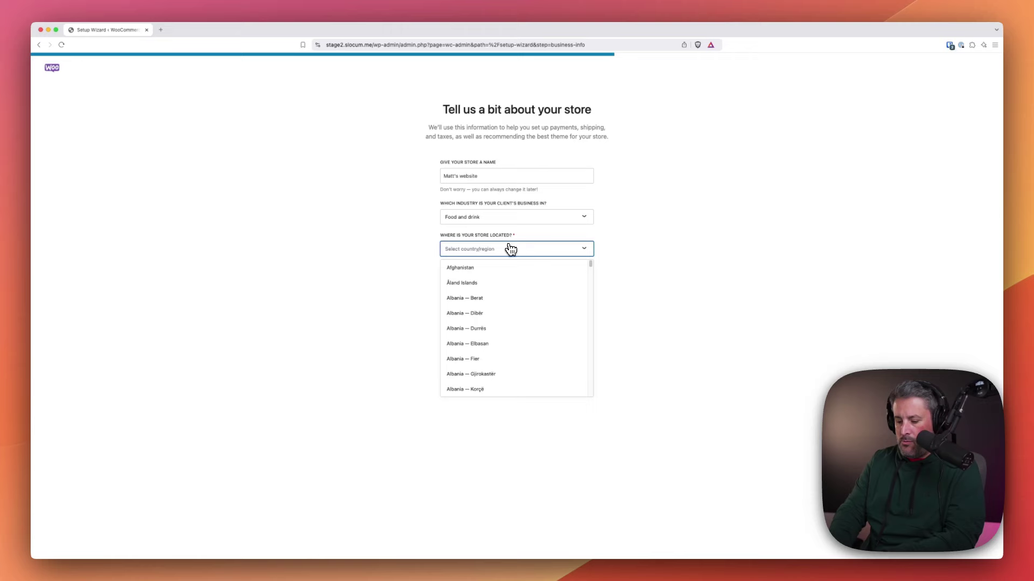
text(united)
scroll(520, 366, down, 5)
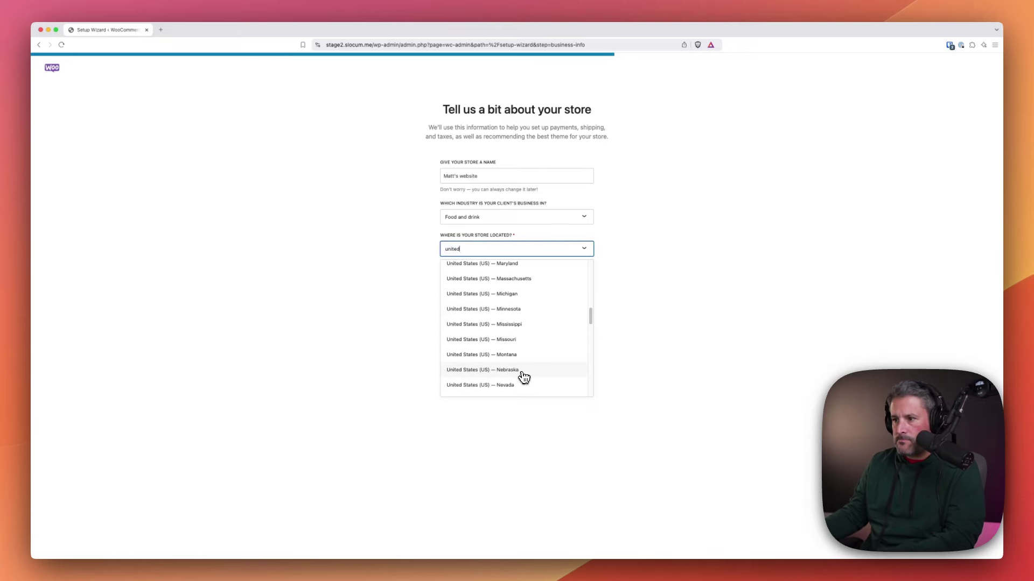
click(520, 317)
click(494, 285)
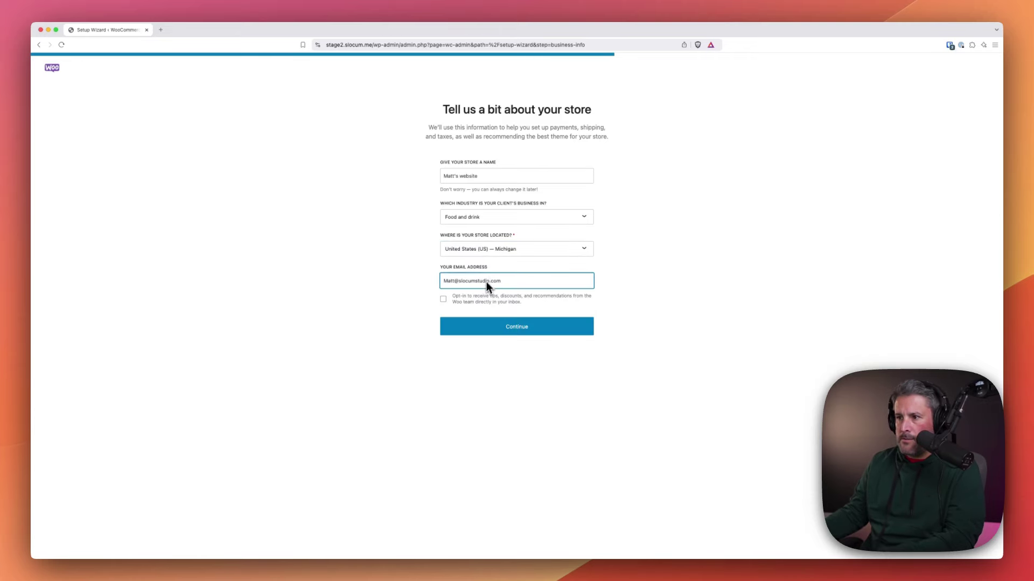
click(528, 327)
click(528, 327)
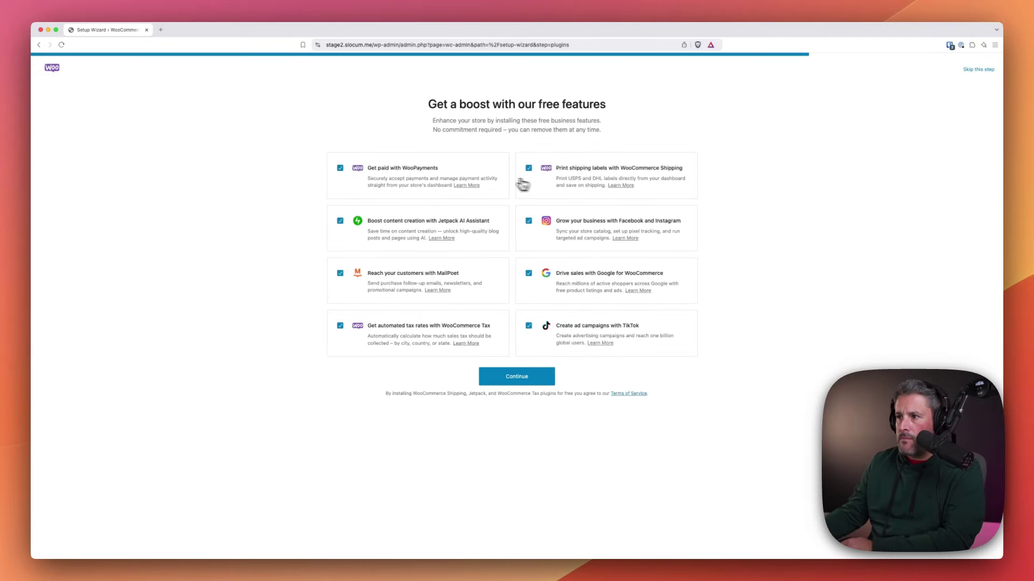
- Untick all eight recommended features, from WooPayments to WooCommerce Shipping, and continue without them
click(340, 168)
click(339, 221)
click(340, 273)
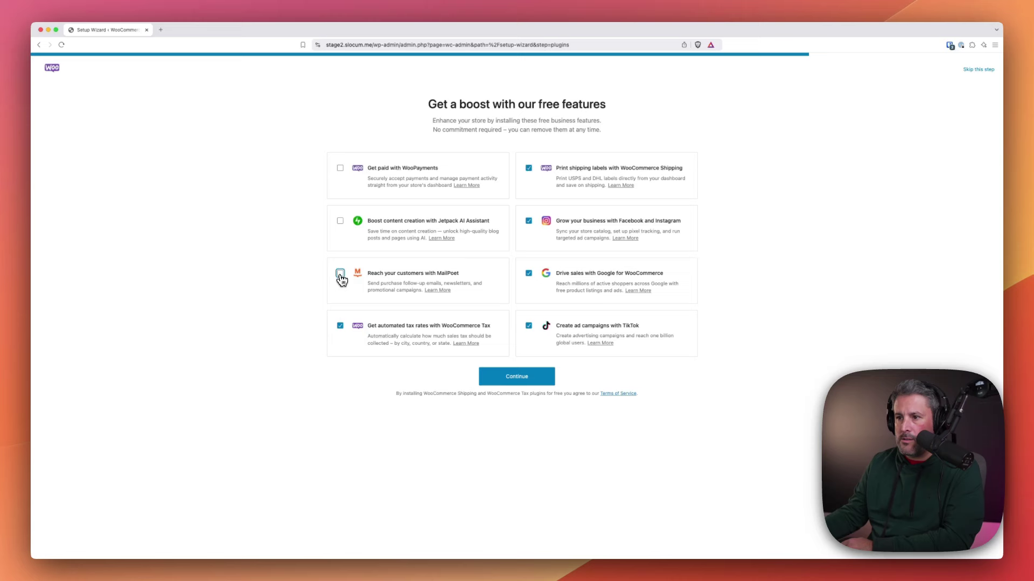
click(340, 325)
click(528, 325)
click(528, 273)
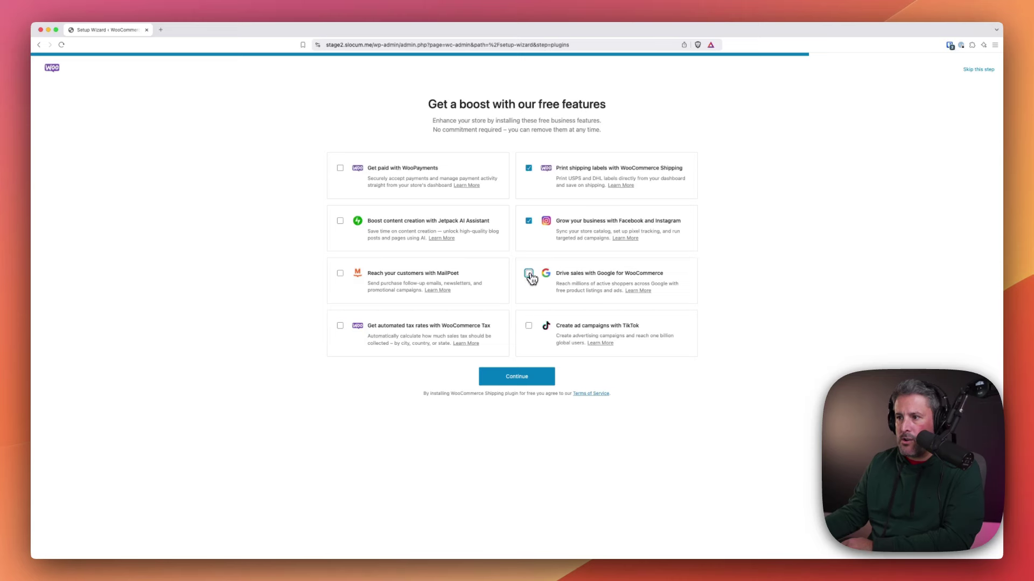
click(528, 220)
click(529, 168)
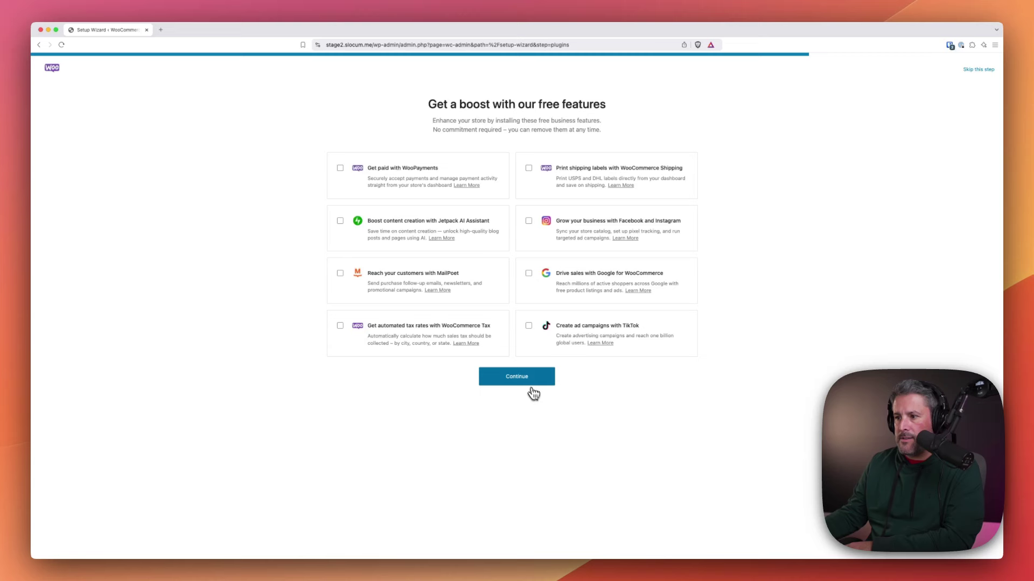
click(517, 380)
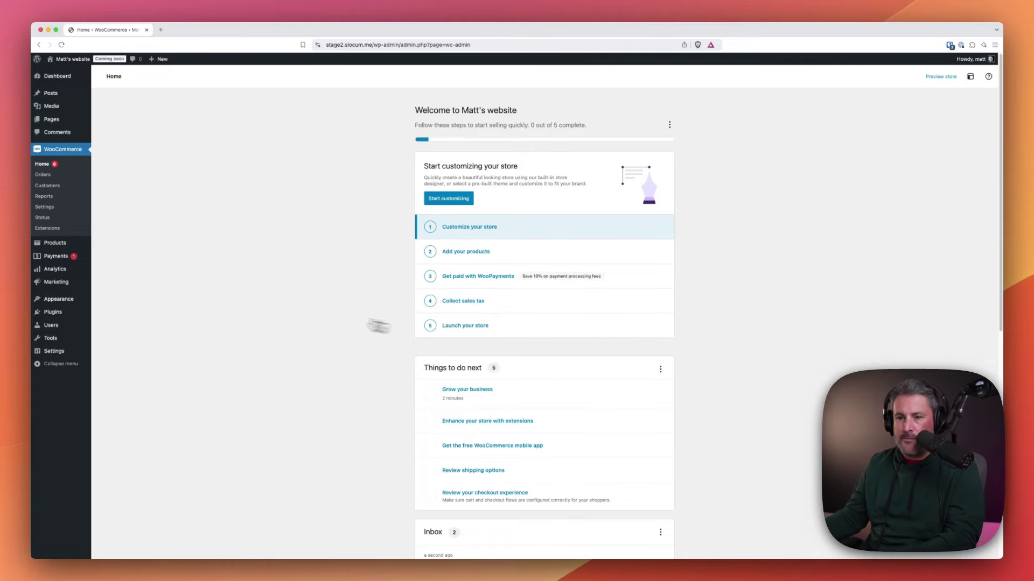
- Wait for setup to finish loading WooCommerce Home with its 0-of-5 setup checklist
mouse_move(56, 245)
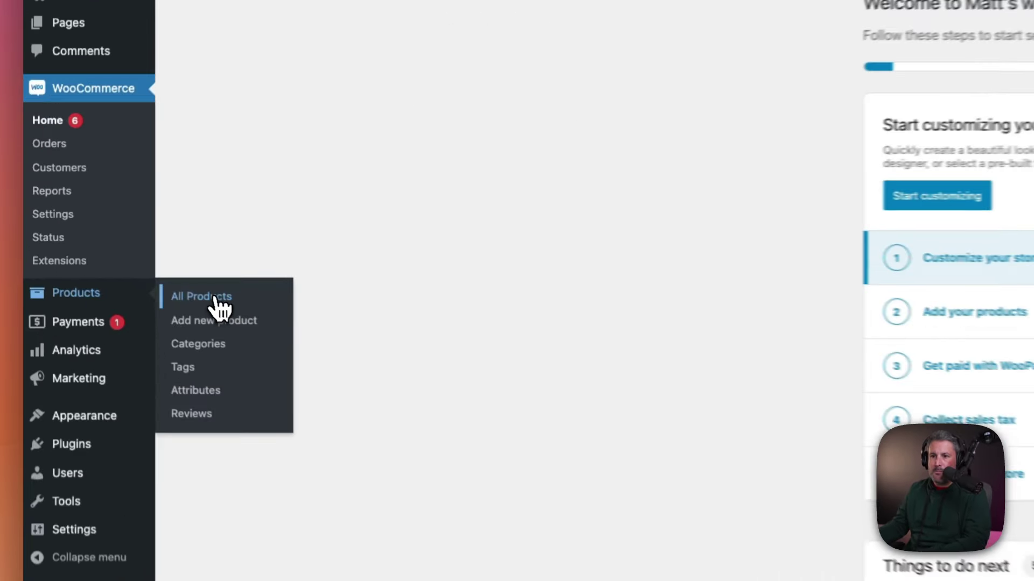
- Start a new product named 'This is our digital product'
click(216, 299)
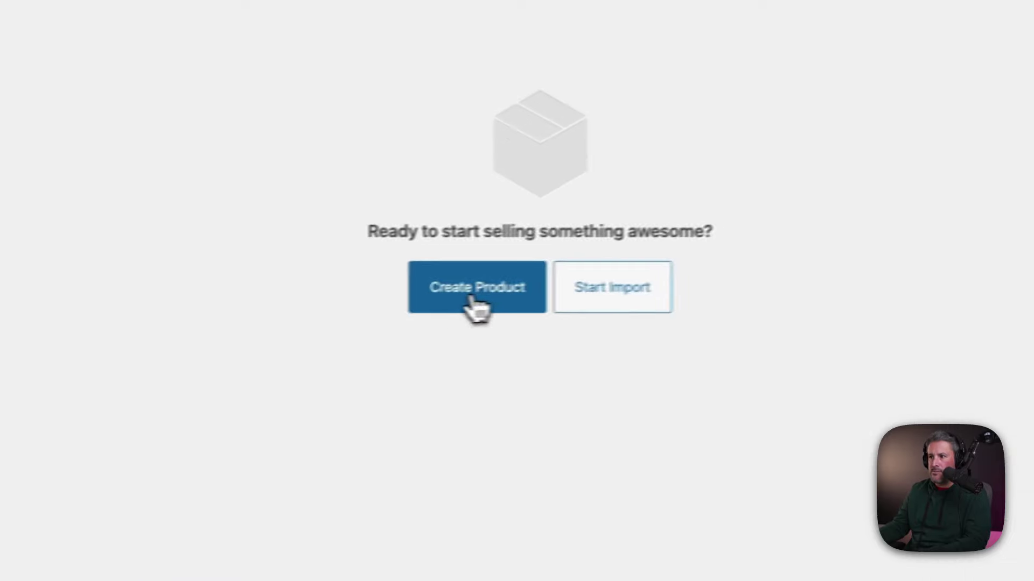
click(515, 230)
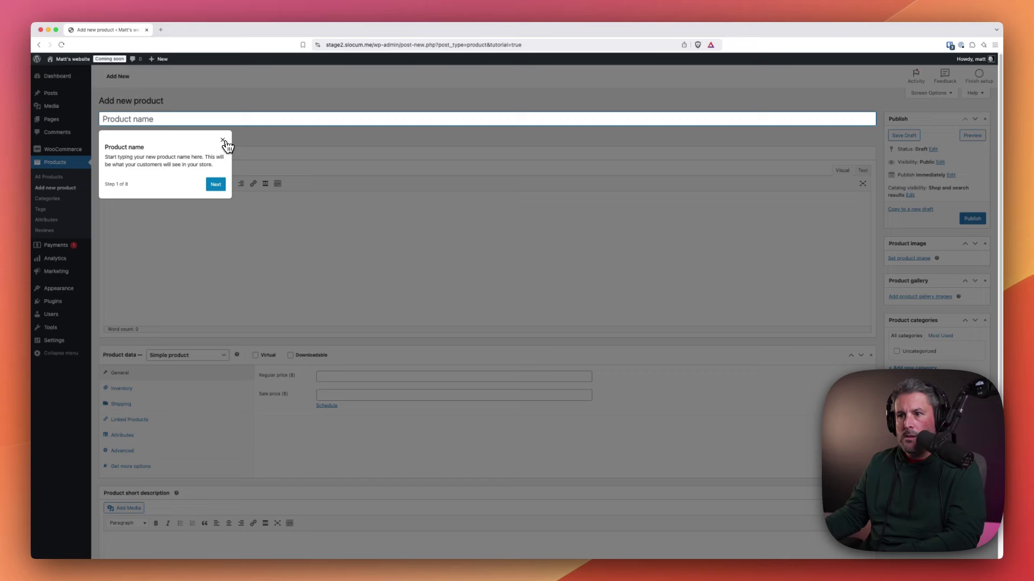
click(223, 141)
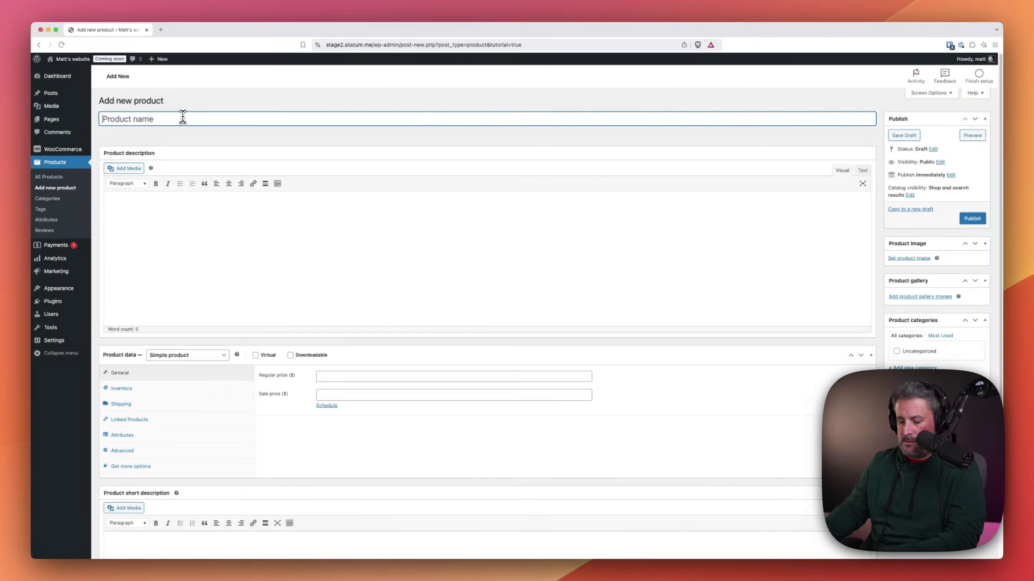
text(This is our digital product)
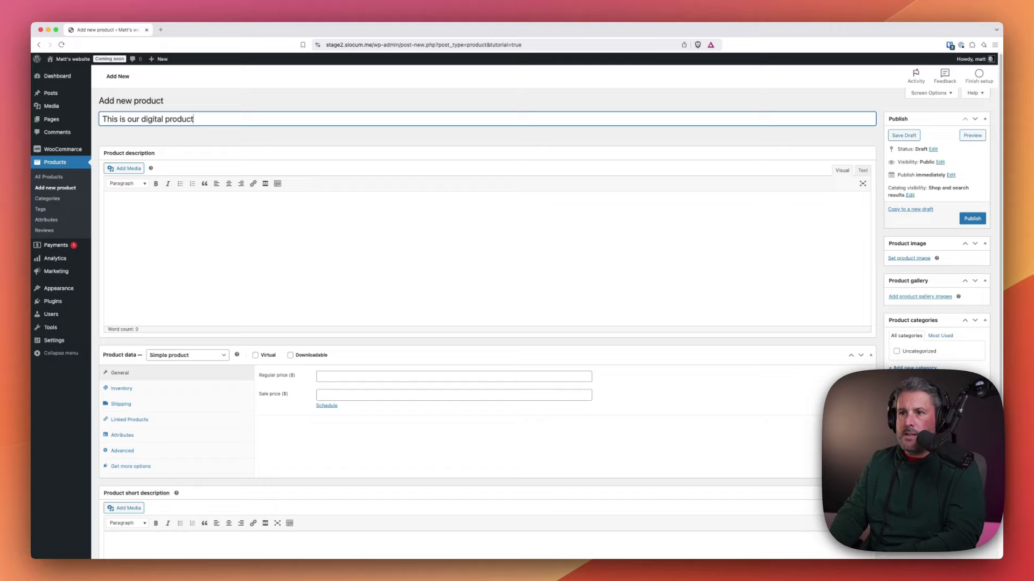
key(super+a)
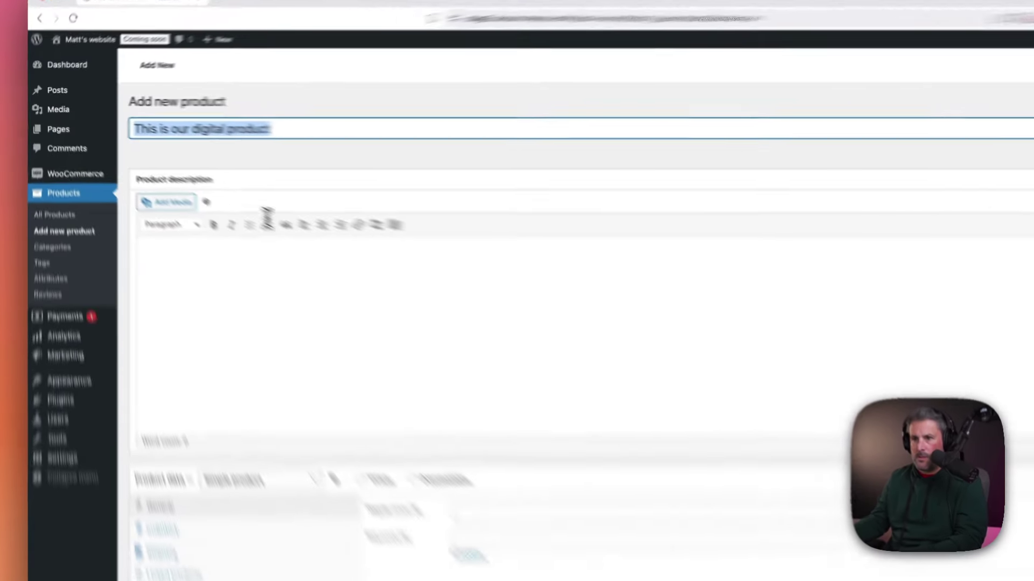
- Fill the product description with the line 'This is our digital product' repeated
click(191, 212)
key(super+v)
key(super+v)
key(super+v)
key(super+v)
key(super+v)
key(super+v)
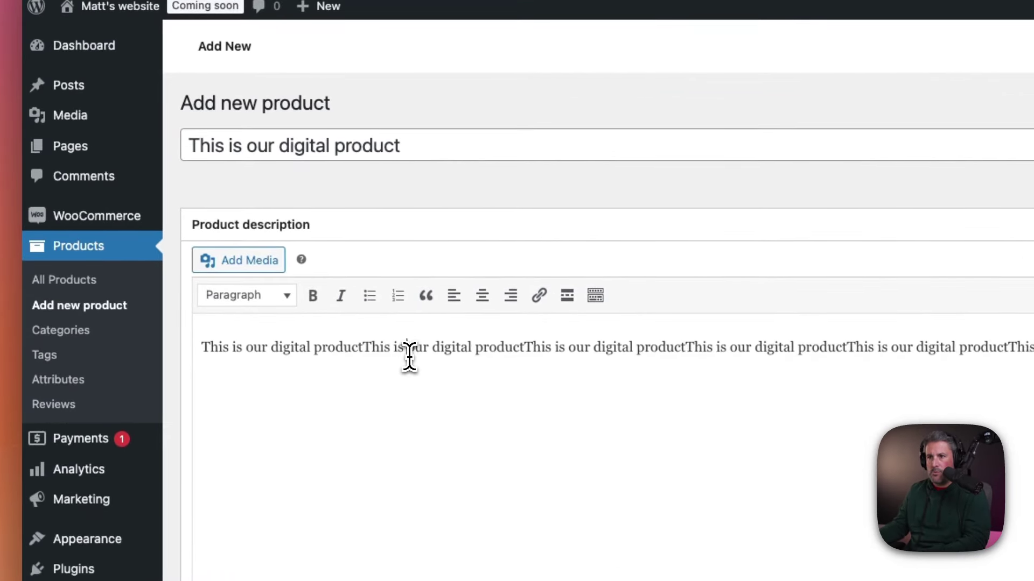
key(super+a)
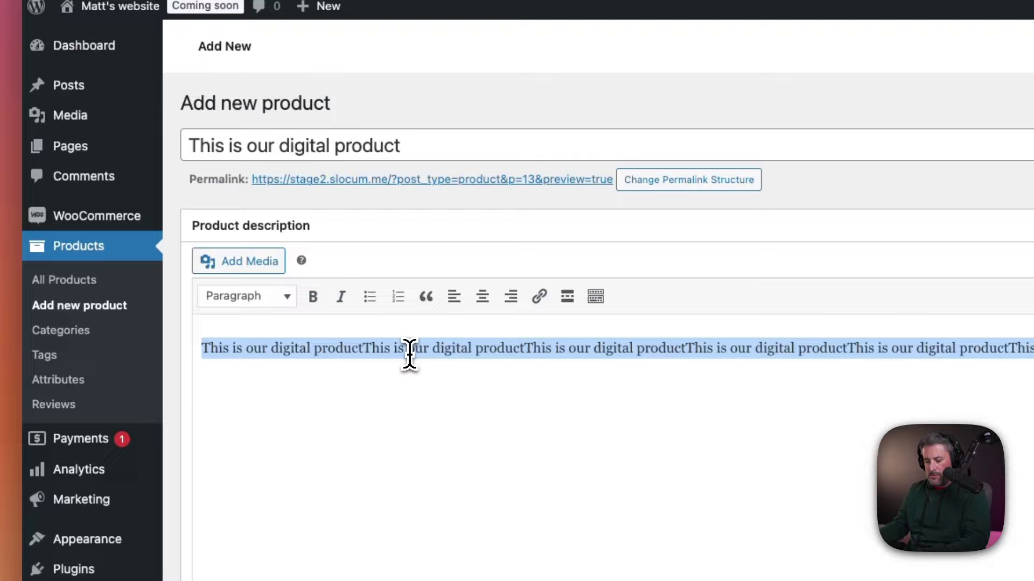
key(super+c)
key(Right)
key(super+v)
key(super+v)
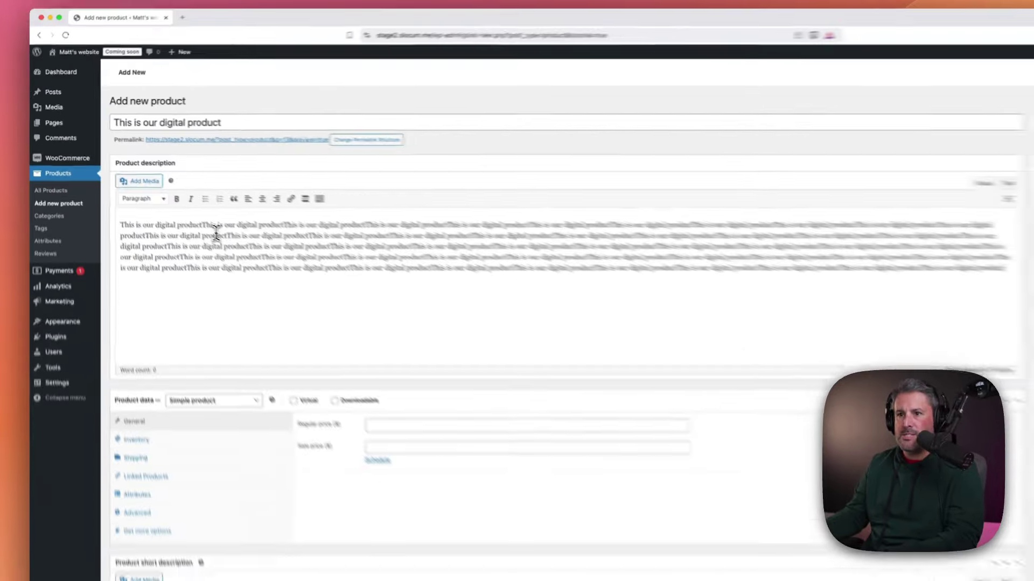
- Paste 'This is our digital product' into the product short description
scroll(177, 199, down, 1)
scroll(178, 198, down, 3)
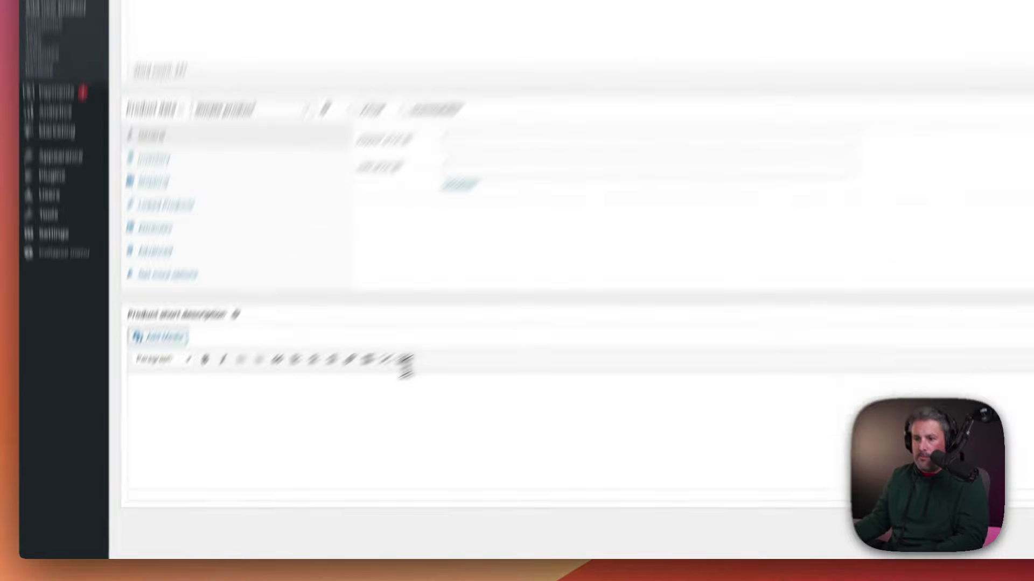
click(276, 453)
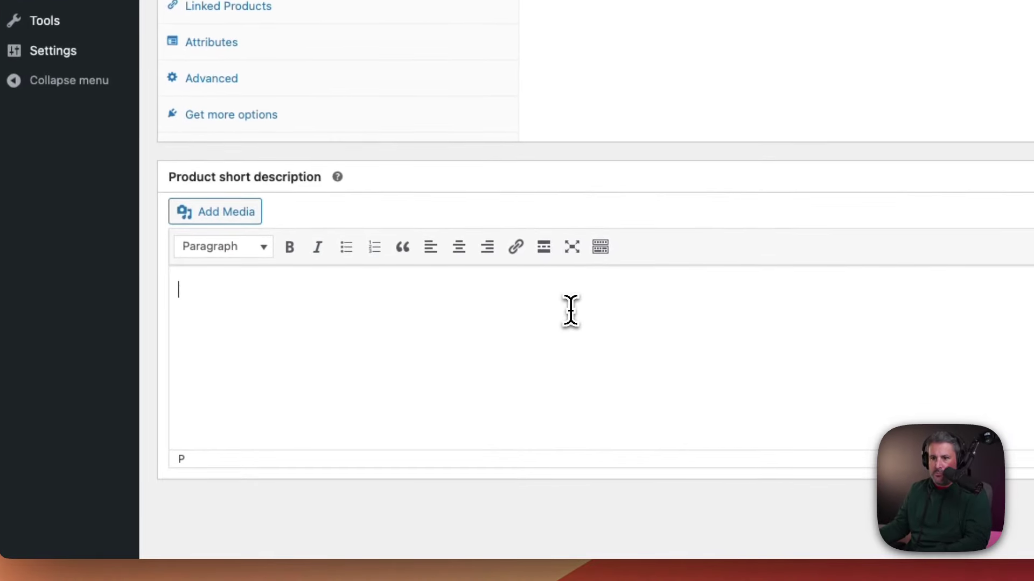
key(super+v)
key(super+v)
key(super+v)
key(super+v)
key(super+v)
key(super+v)
key(super+v)
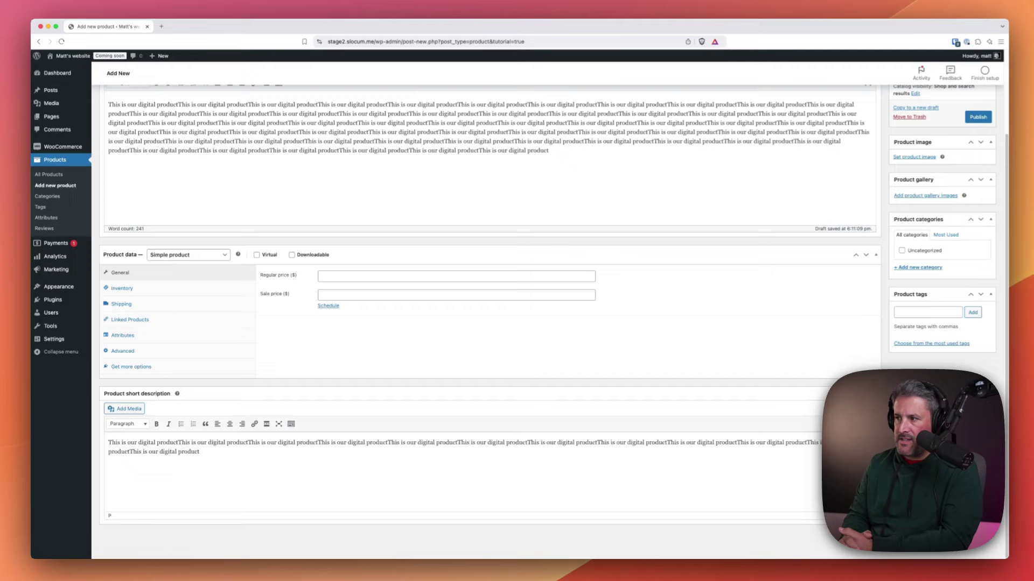
scroll(819, 224, up, 5)
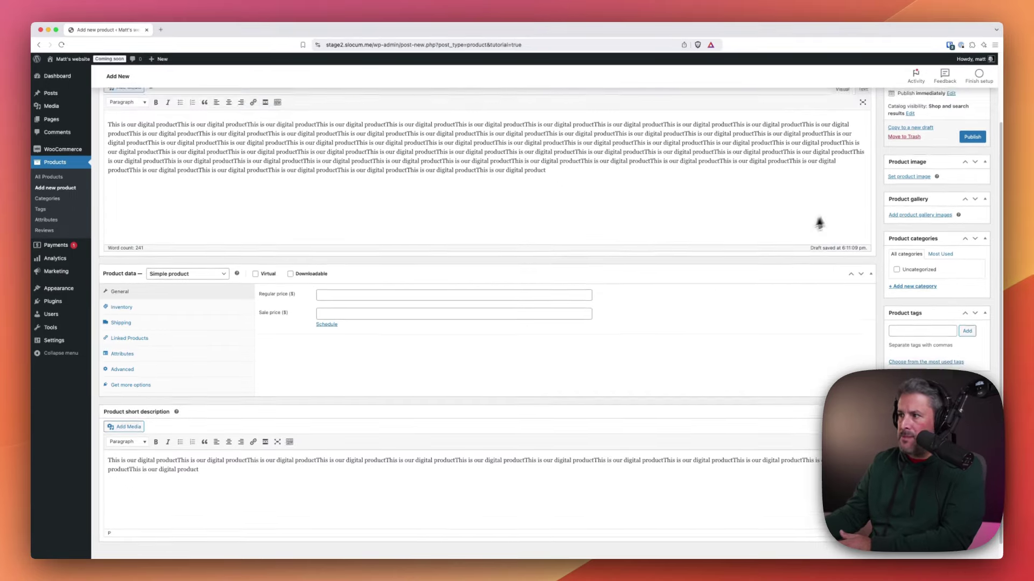
- Set the circuit-board illustration as product image and add several library images, including the W sketch, to the gallery
click(894, 278)
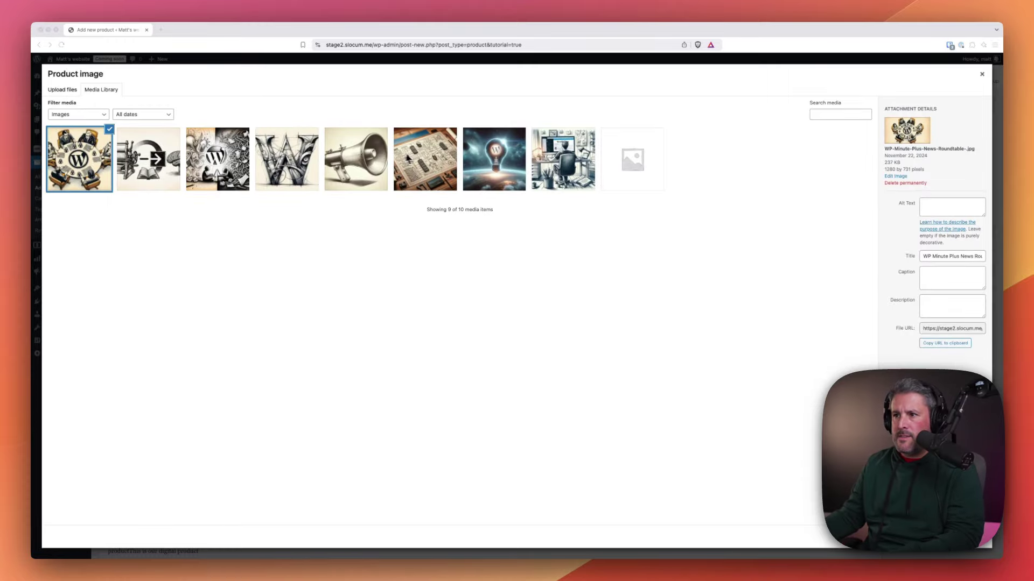
click(425, 164)
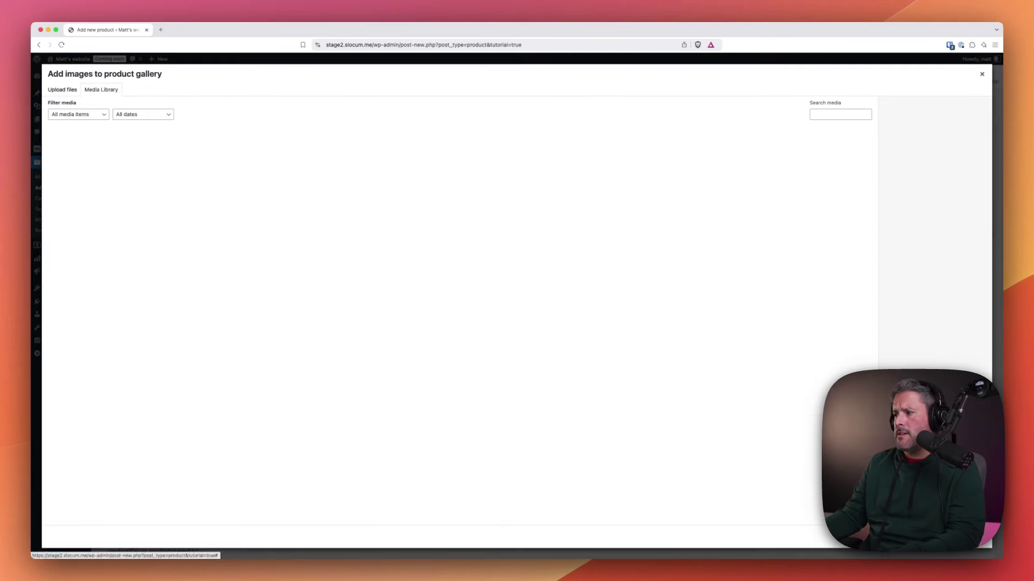
click(92, 173)
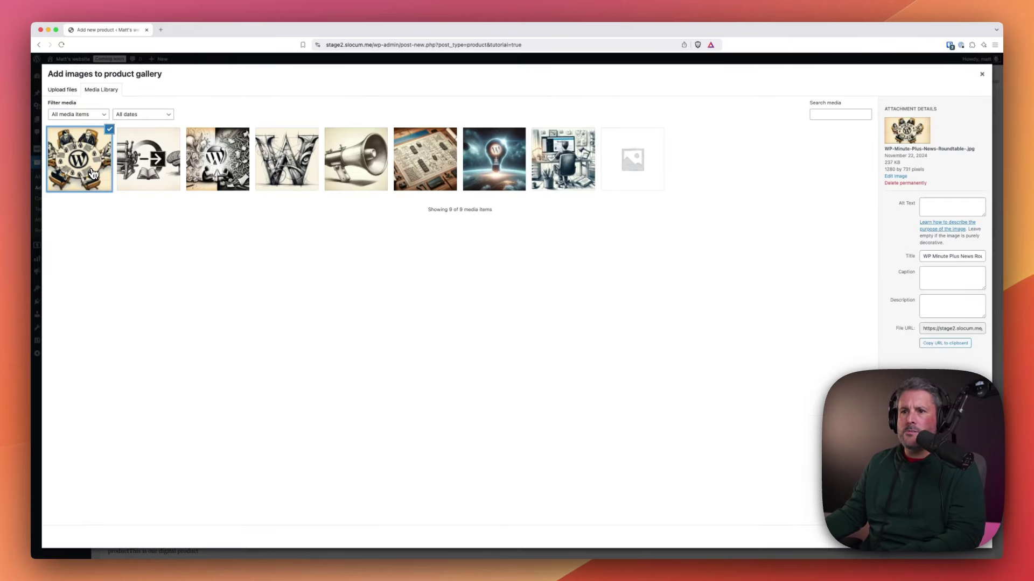
click(145, 168)
click(220, 172)
click(156, 170)
click(144, 166)
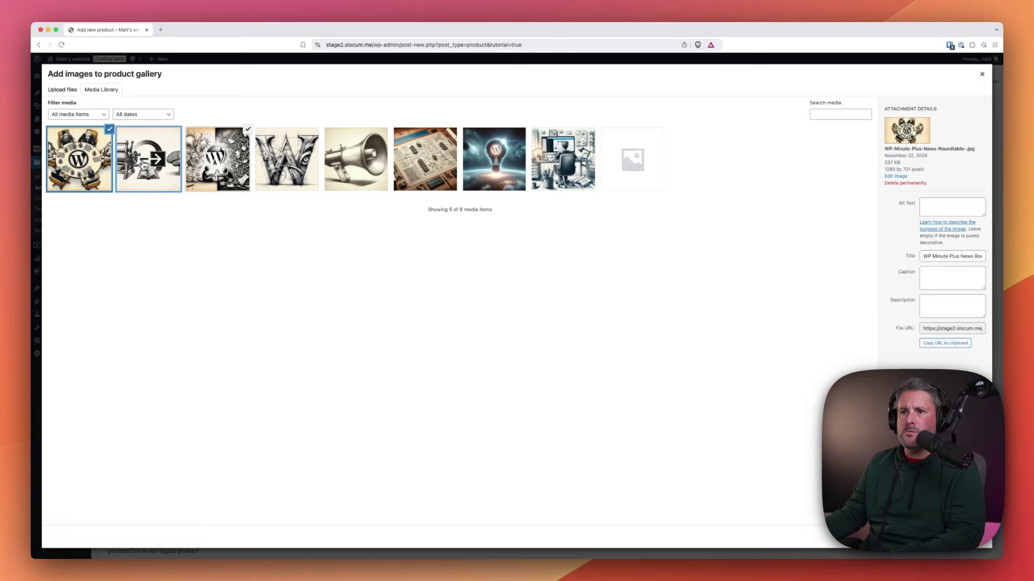
click(144, 166)
click(291, 166)
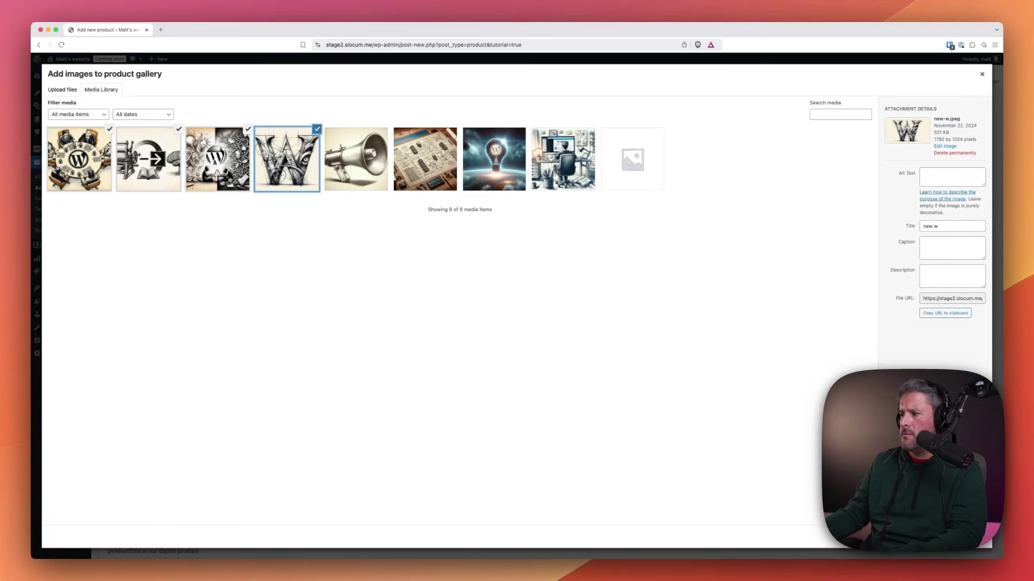
click(958, 537)
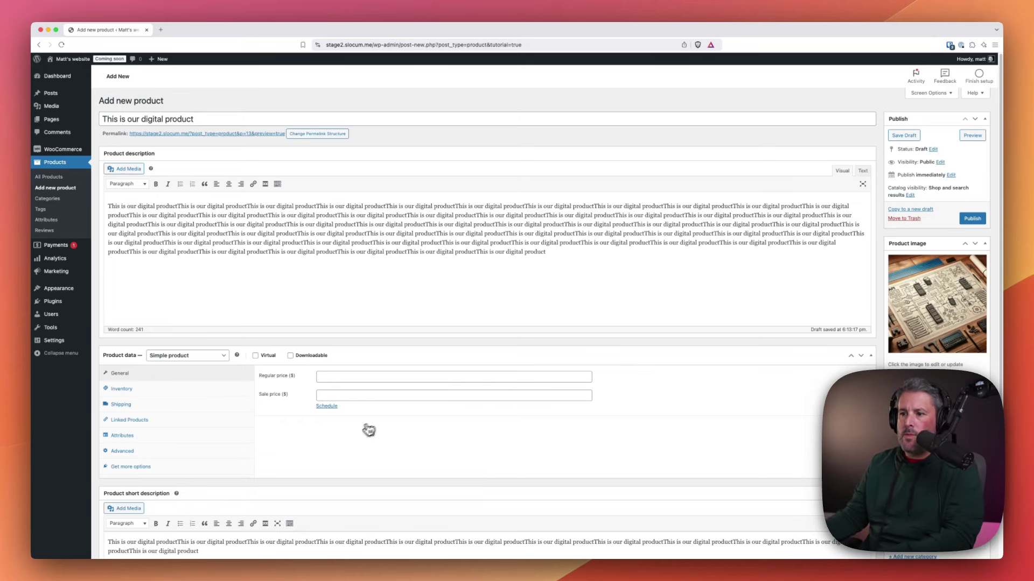
- Mark the product as virtual with regular price 100 and sale price 49
scroll(369, 431, down, 3)
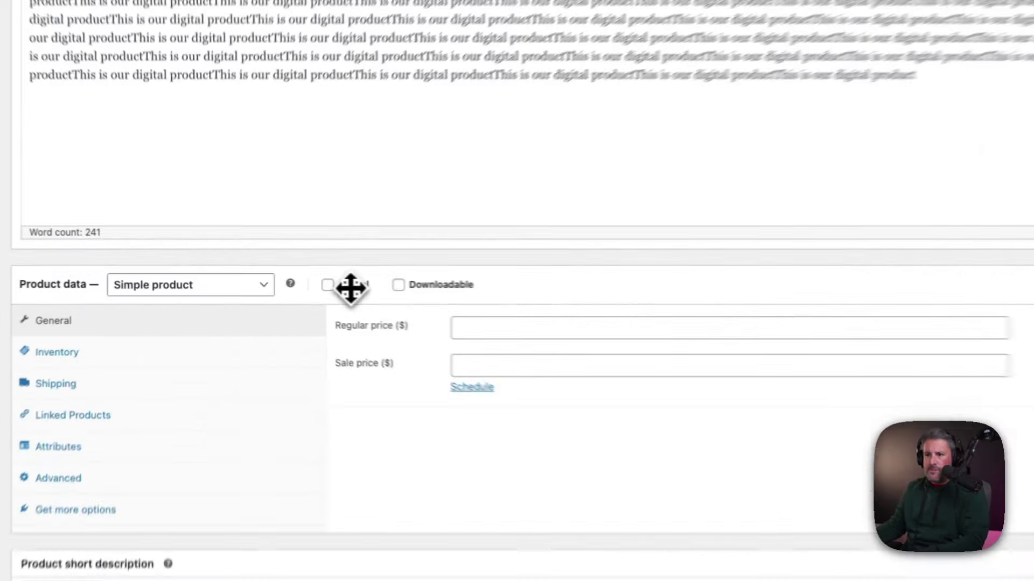
click(266, 280)
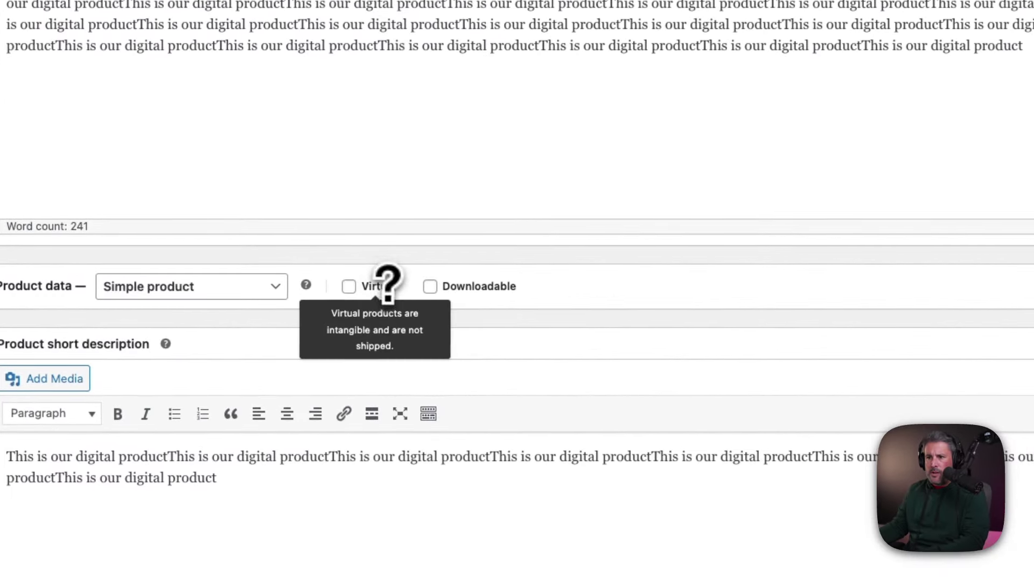
click(384, 285)
right_click(417, 319)
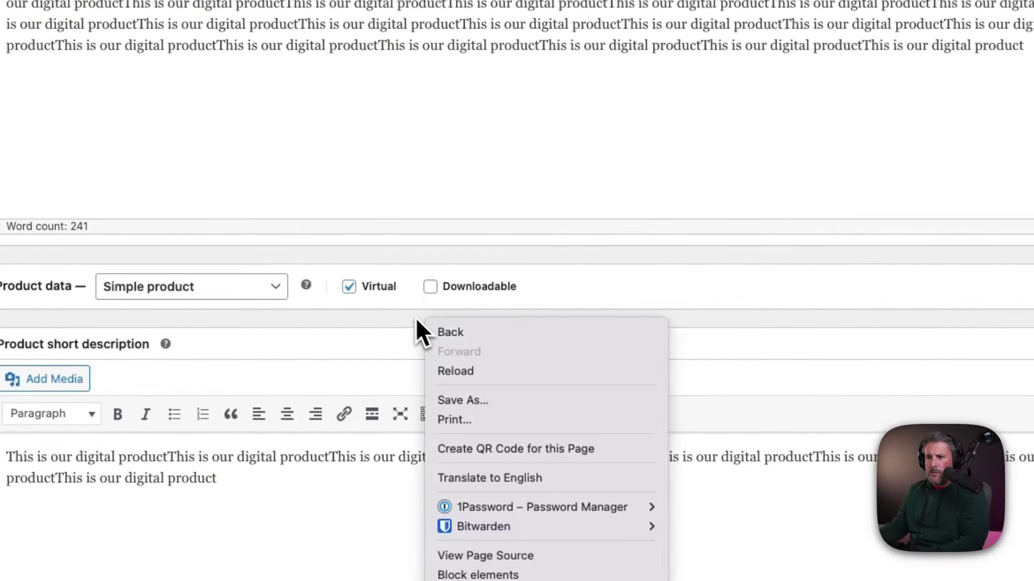
click(379, 296)
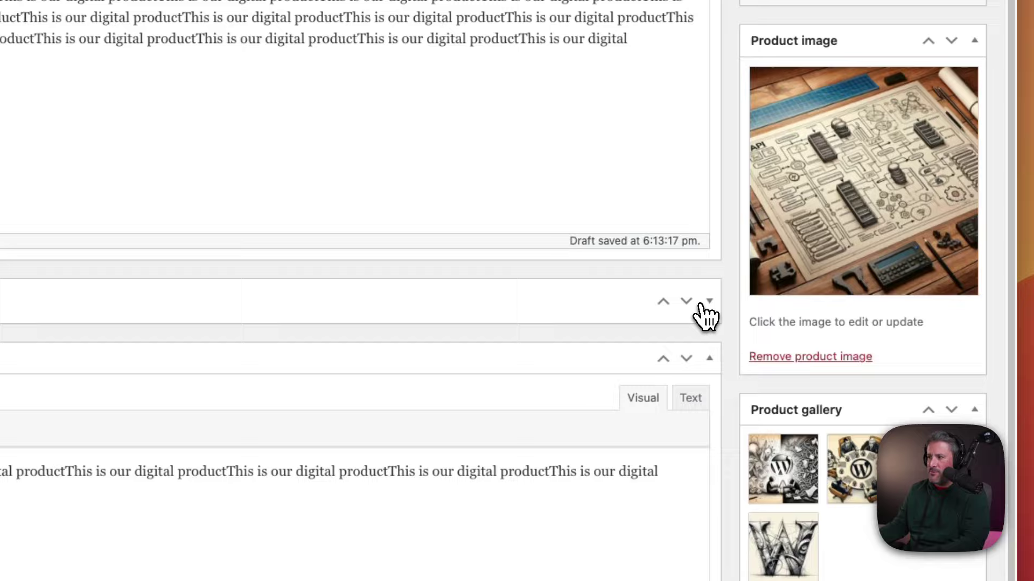
click(705, 302)
click(434, 344)
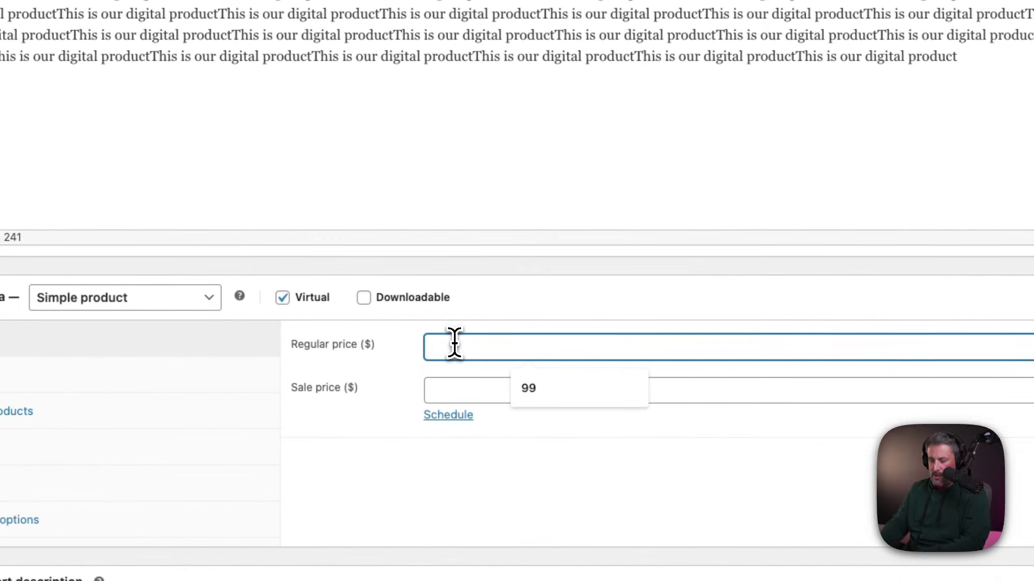
text(100)
key(Tab)
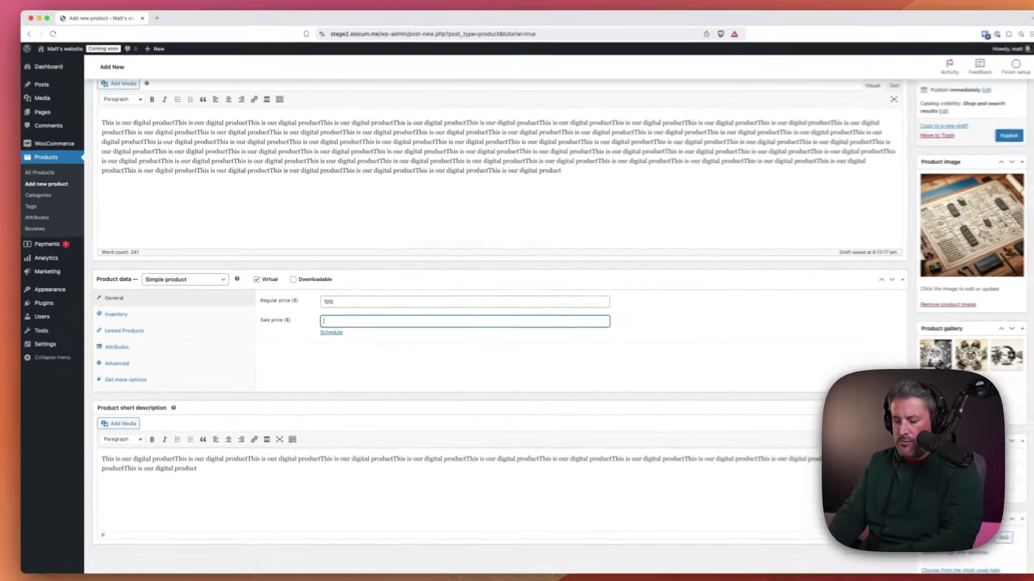
text(49)
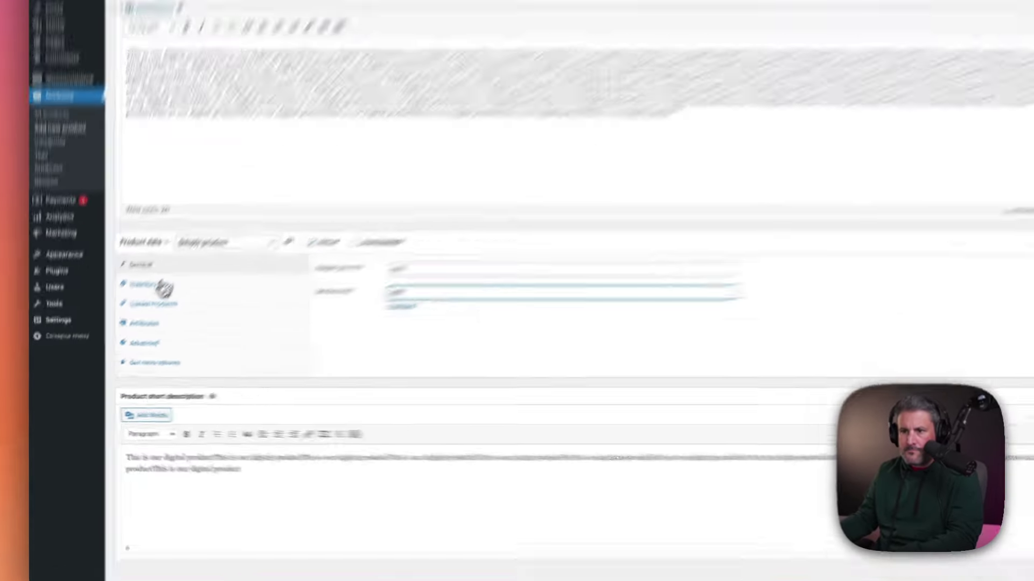
click(161, 313)
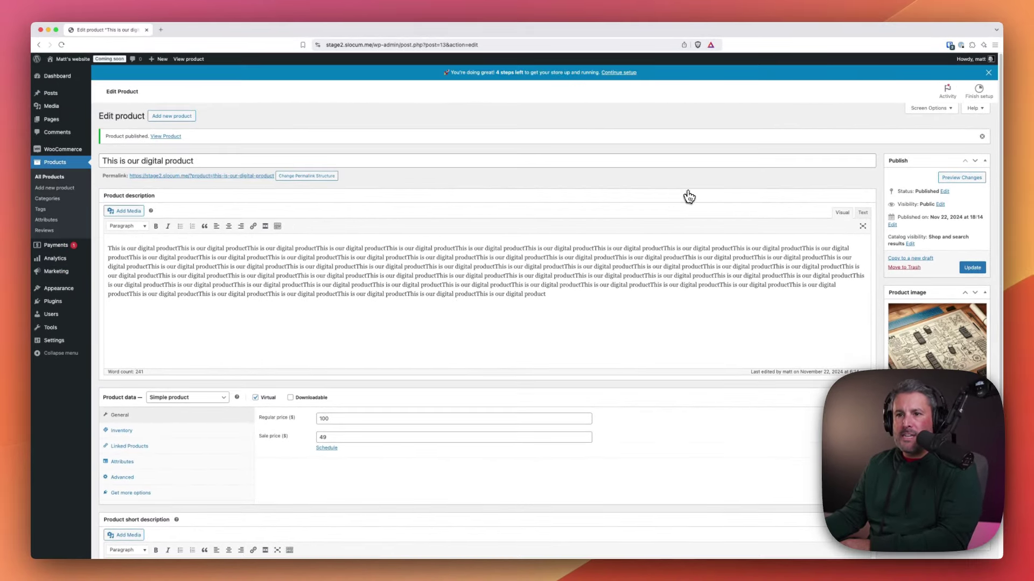
- Visit the public site's Blog page through the site name menu in the admin bar
mouse_move(70, 59)
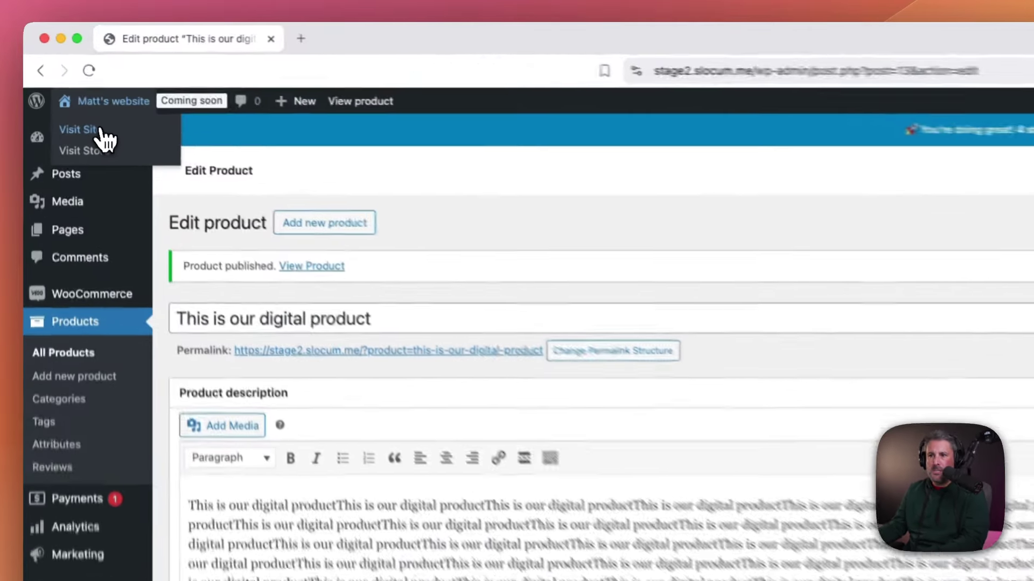
click(68, 74)
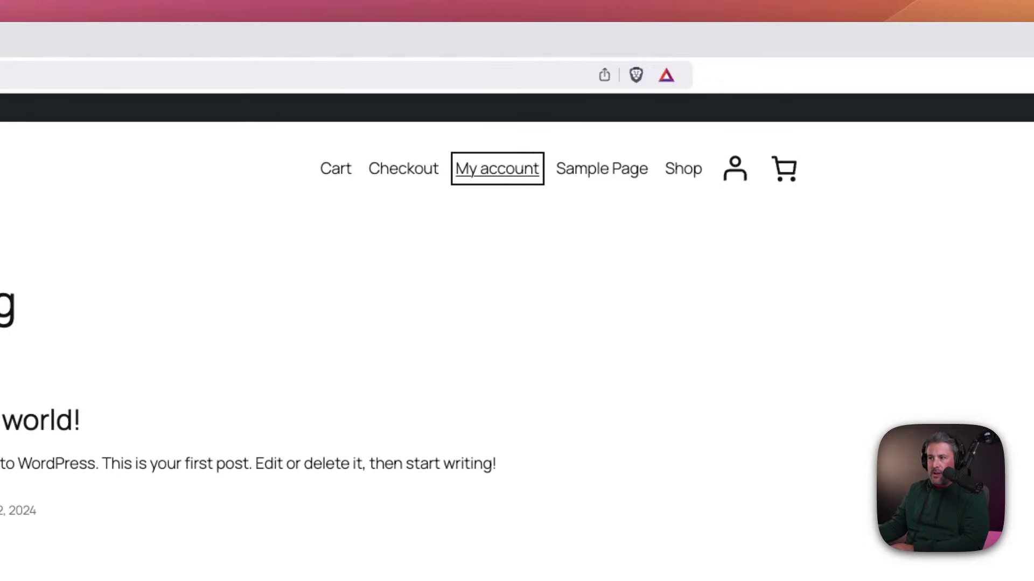
- Open My account from the site navigation to see the empty Orders list
click(491, 171)
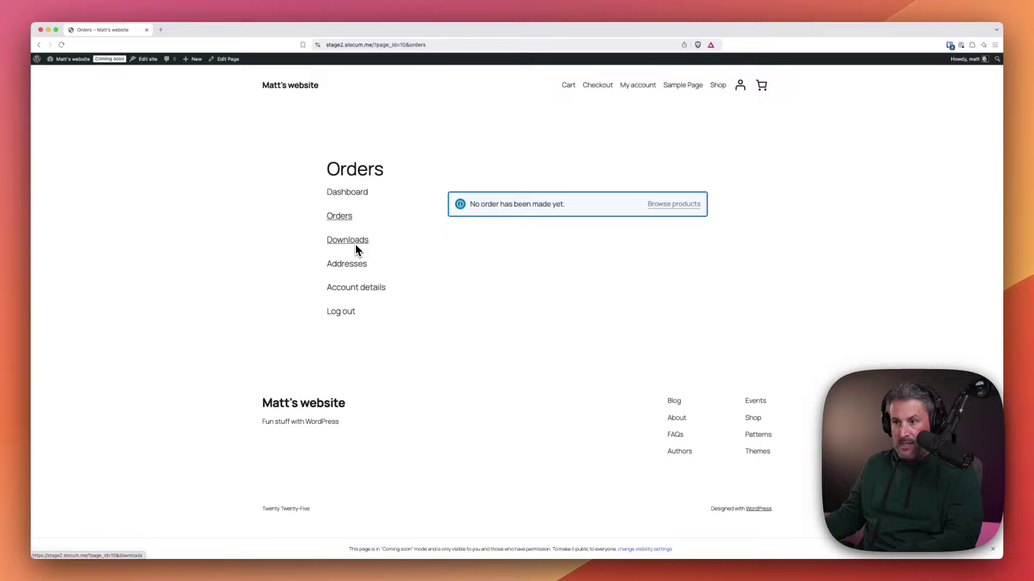
- Open Account details and review its name, display name, e-mail and password fields
click(356, 285)
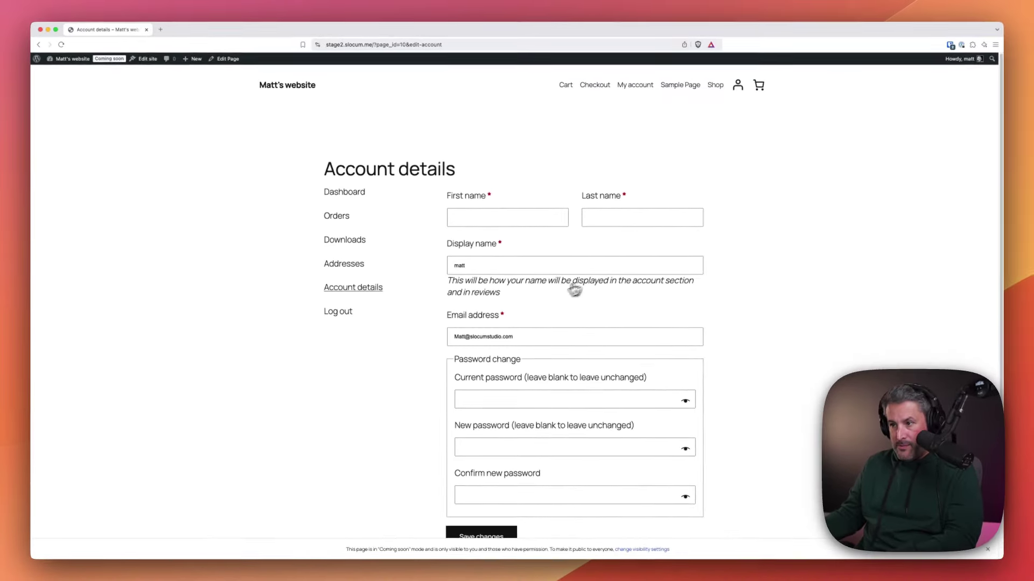
scroll(575, 291, down, 3)
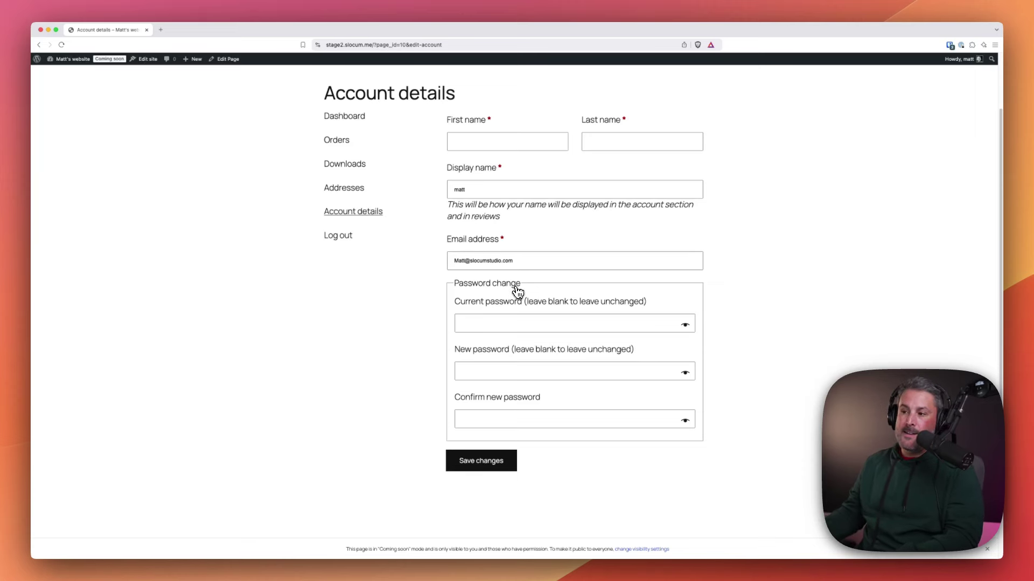
scroll(550, 362, up, 3)
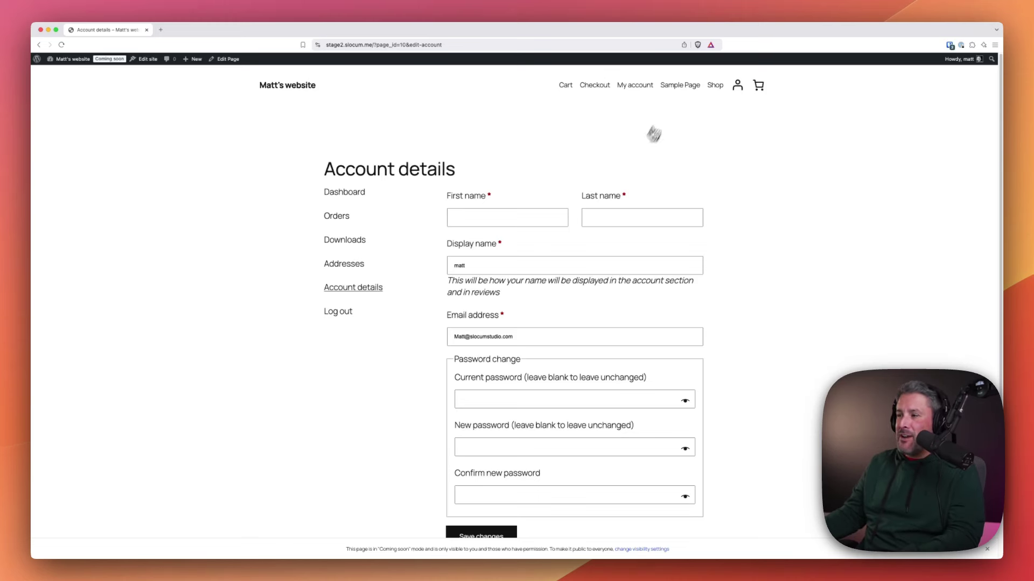
click(716, 85)
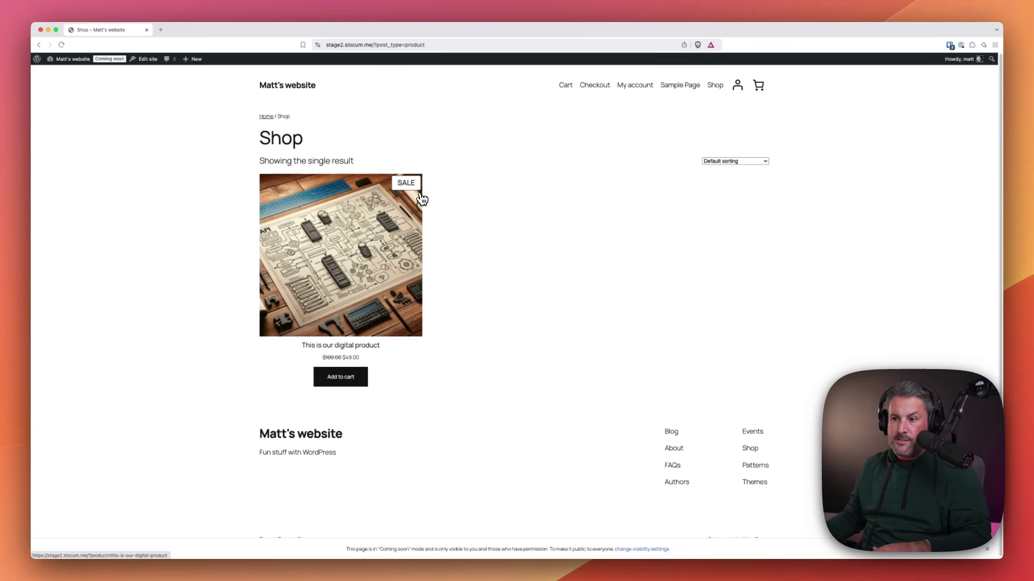
triple_click(330, 359)
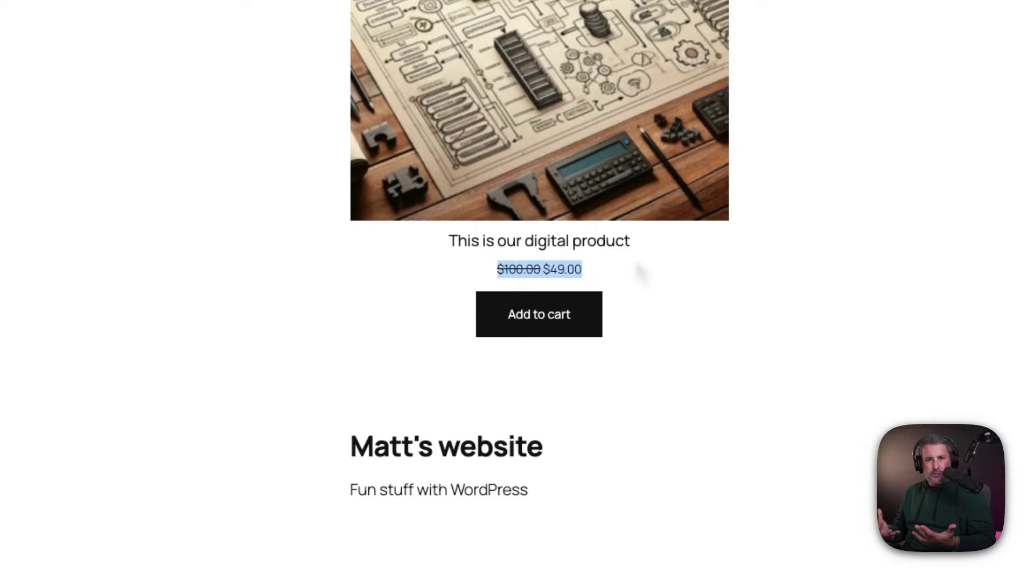
click(633, 275)
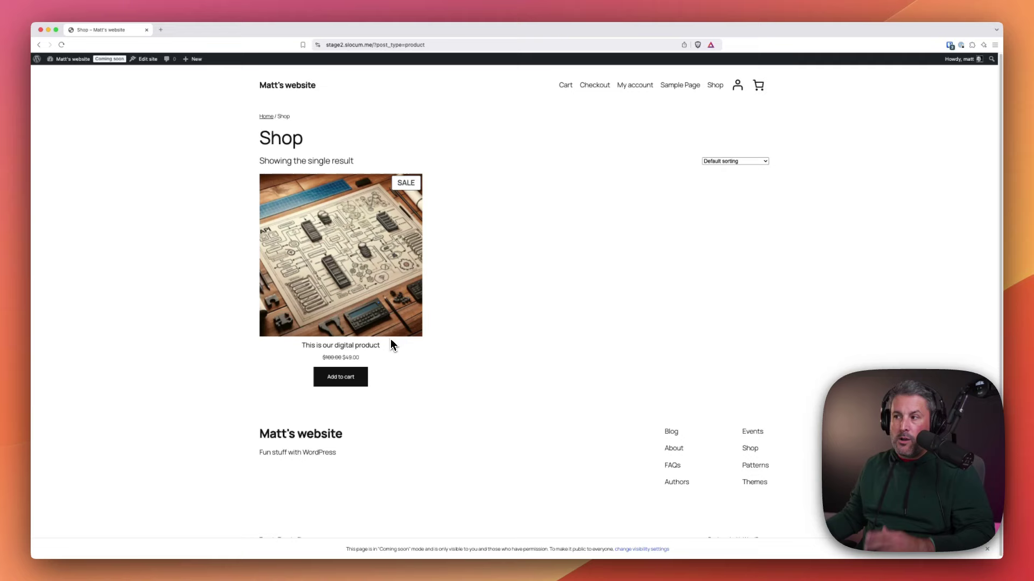
click(740, 161)
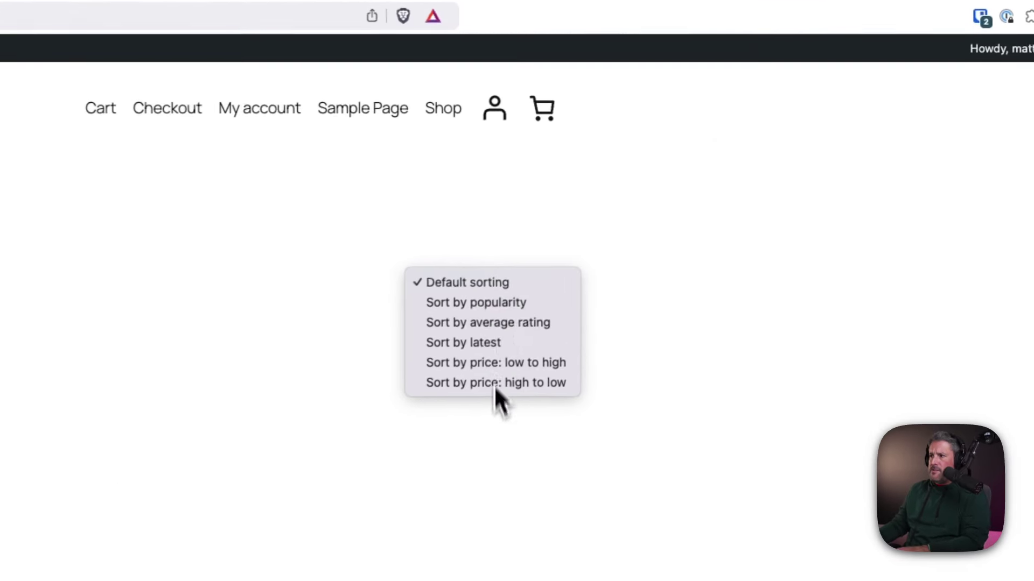
click(445, 285)
click(434, 278)
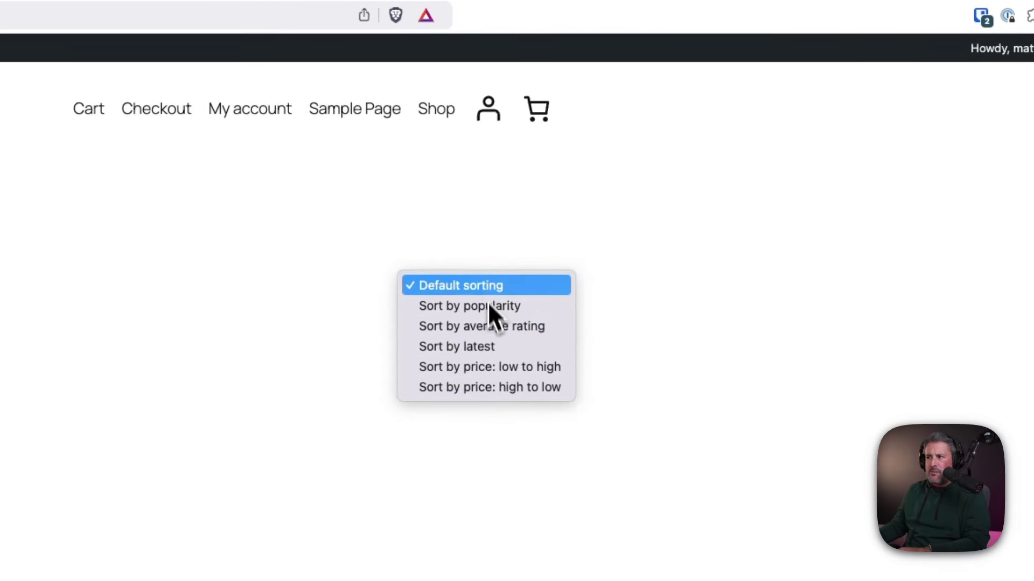
click(474, 288)
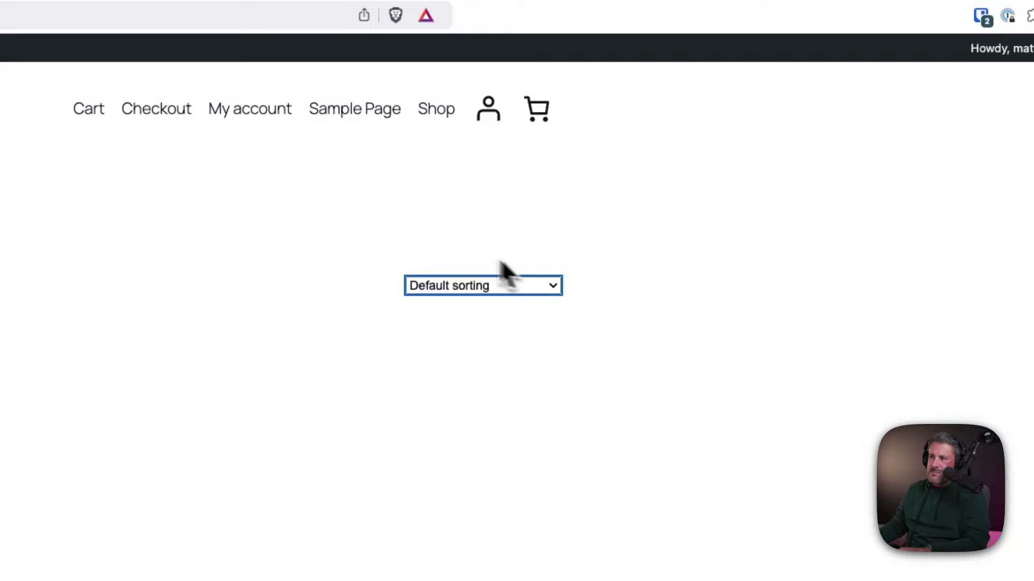
click(604, 338)
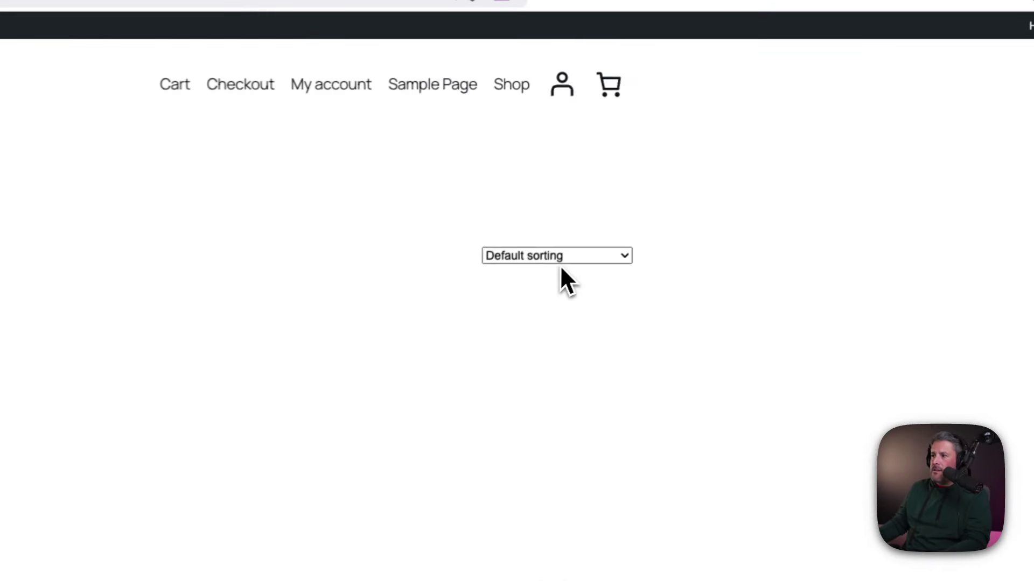
click(733, 163)
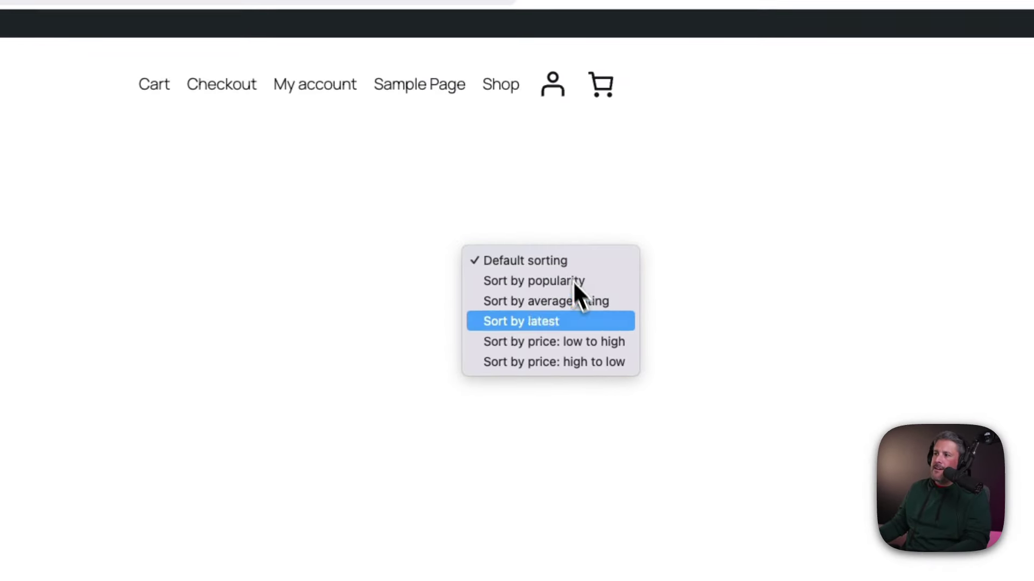
click(610, 261)
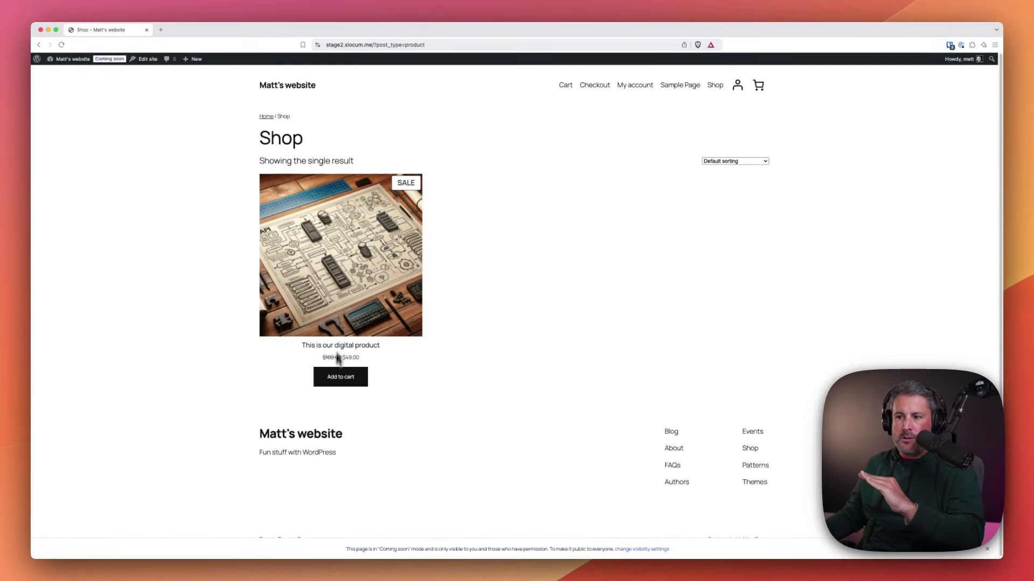
- Open the digital product's page, show the W picture full screen, then close the lightbox
click(351, 266)
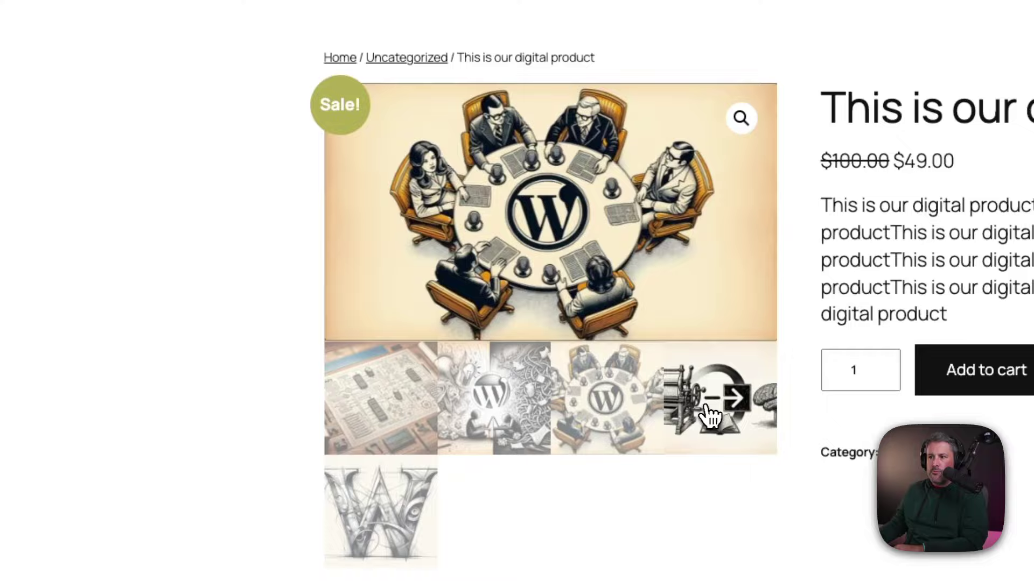
click(423, 511)
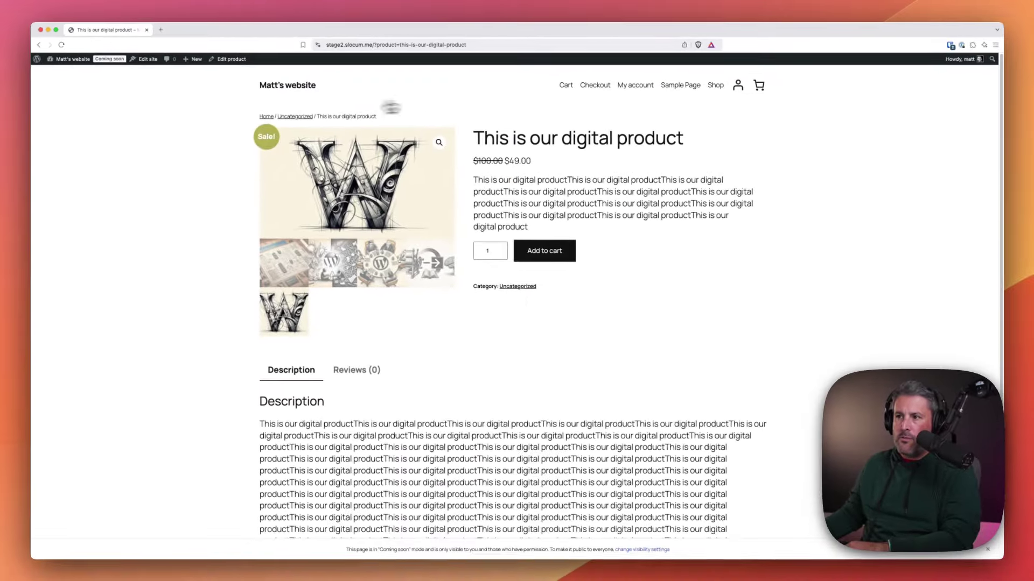
click(439, 143)
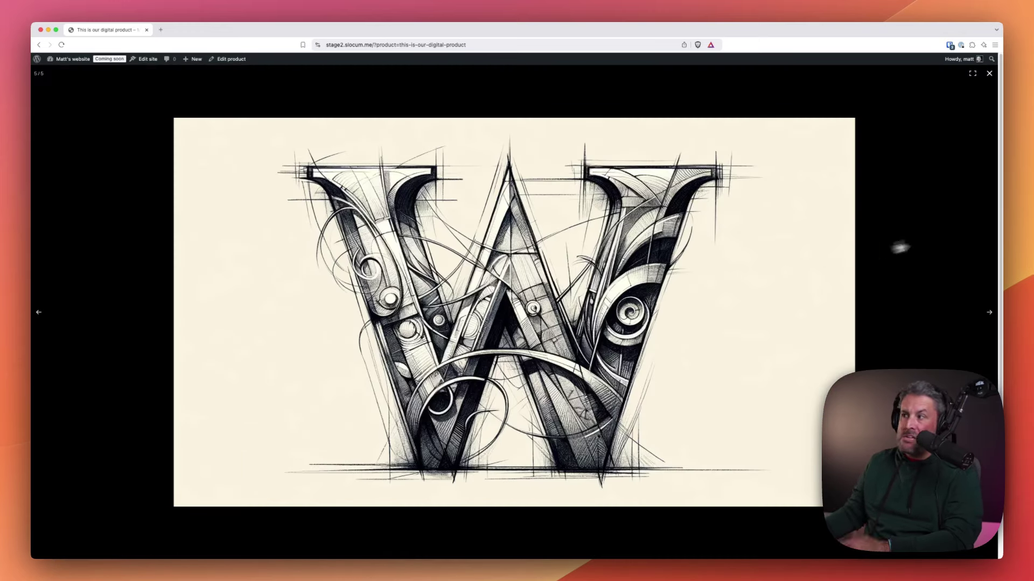
click(989, 74)
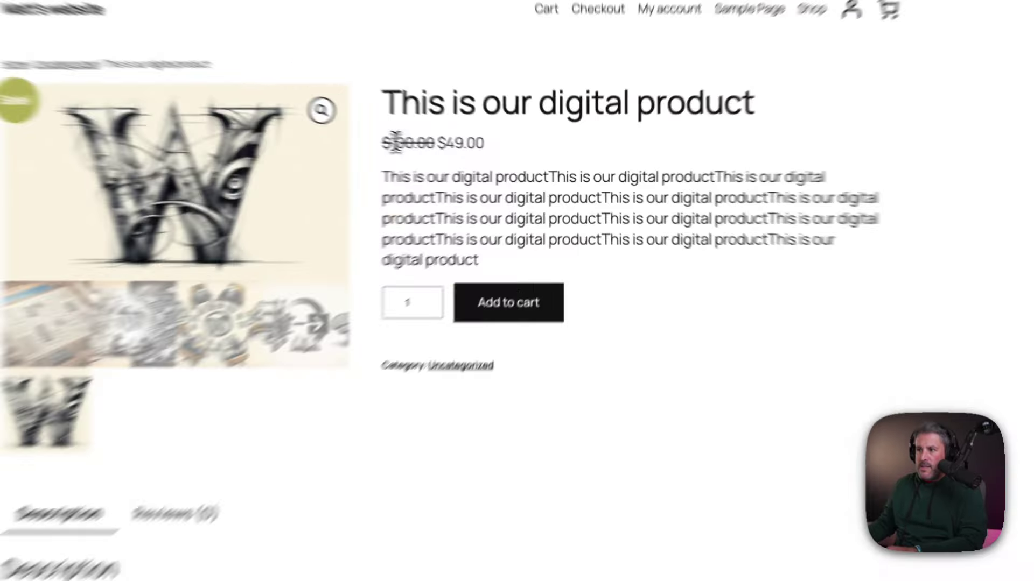
- Bring up the product's Reviews (0) tab with its empty review form
drag(483, 158, 526, 162)
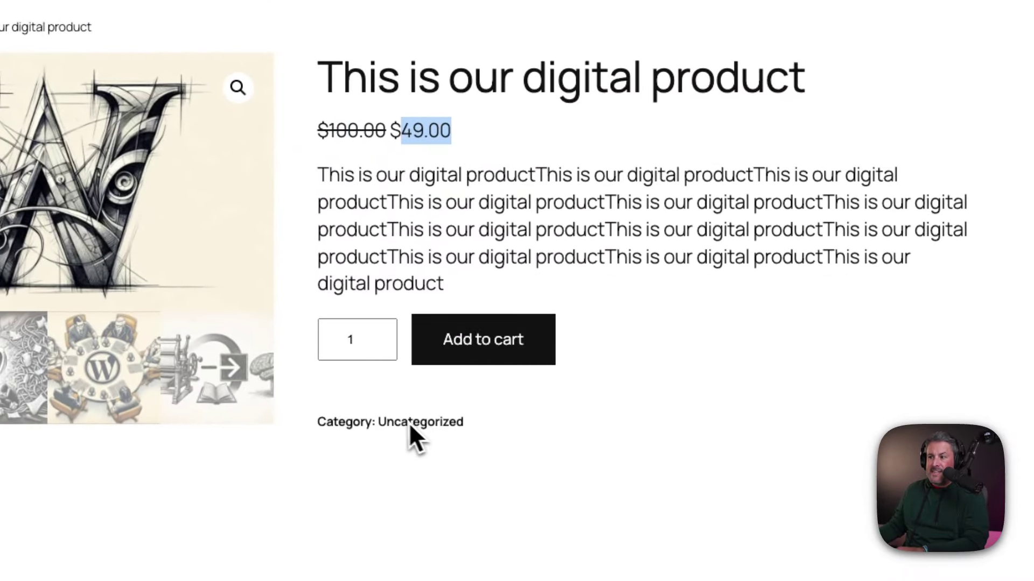
click(428, 253)
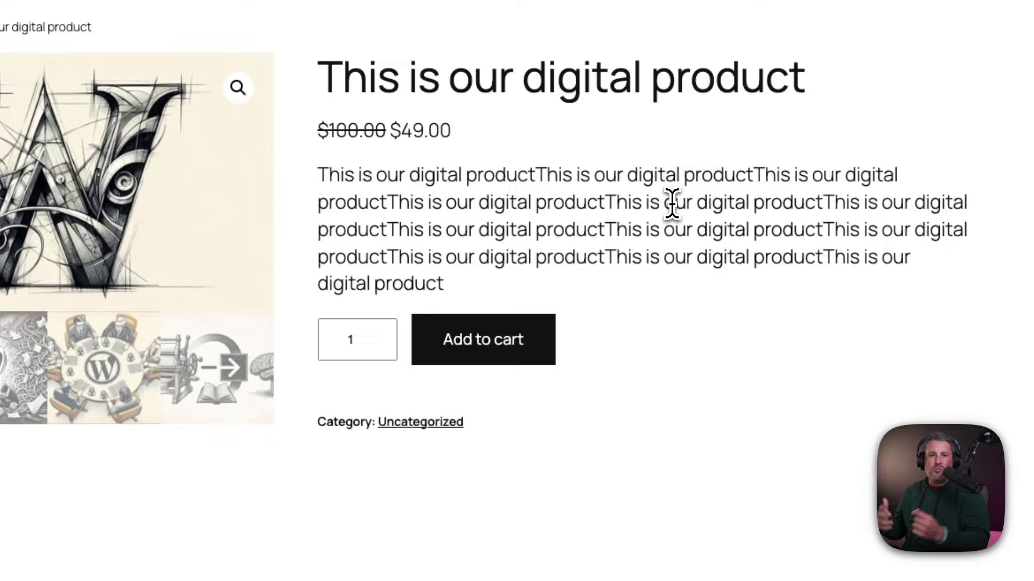
scroll(628, 247, down, 5)
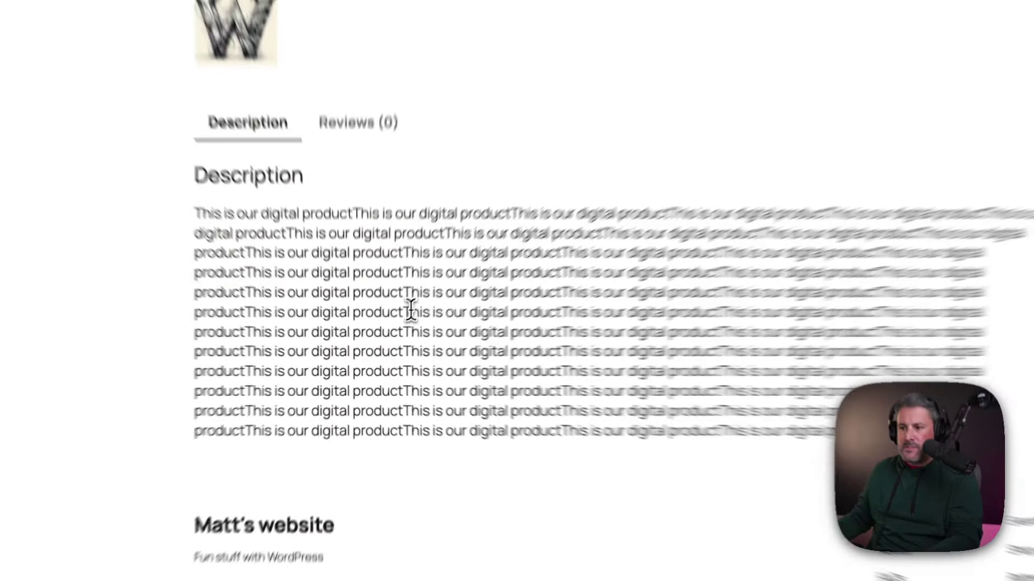
scroll(370, 333, up, 5)
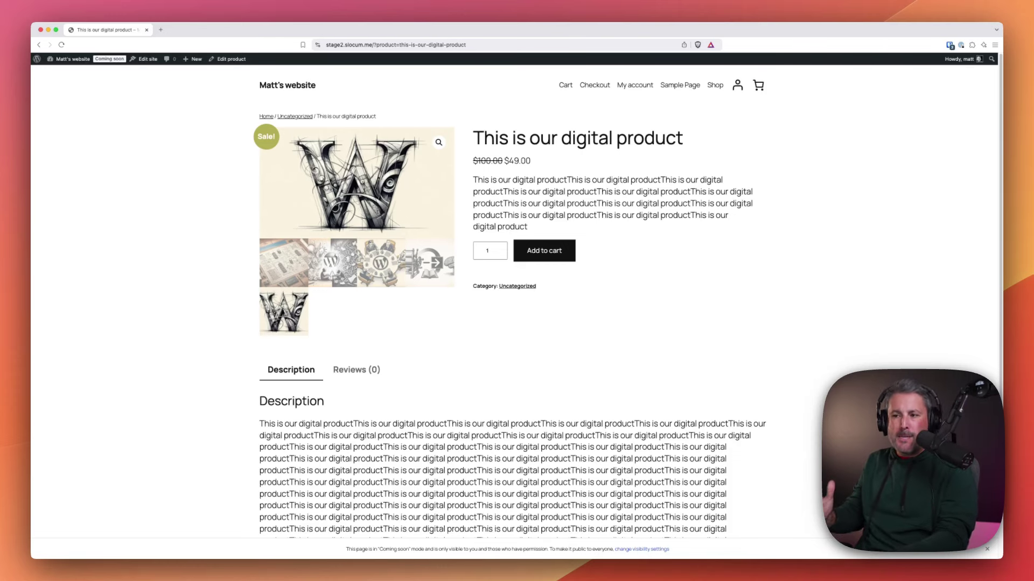
click(357, 371)
scroll(345, 377, down, 2)
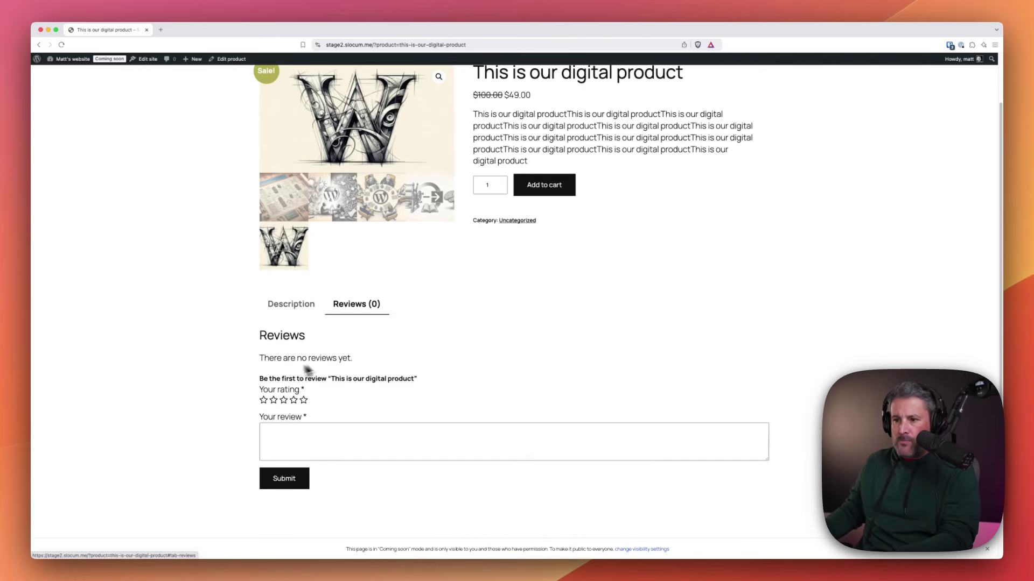
- Post a five-star review reading 'this is a 5 star' on the digital product
click(303, 401)
click(304, 433)
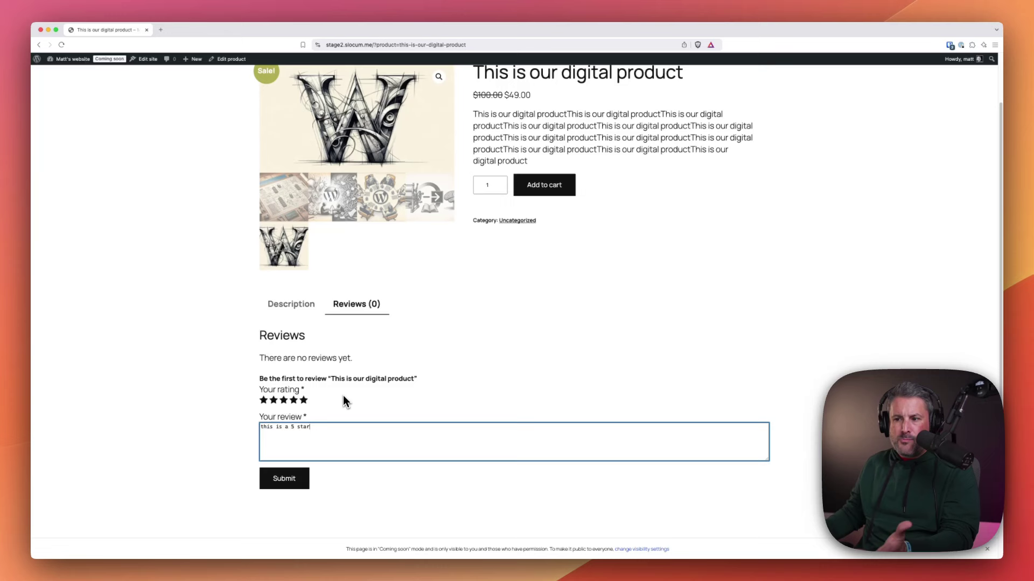
click(295, 483)
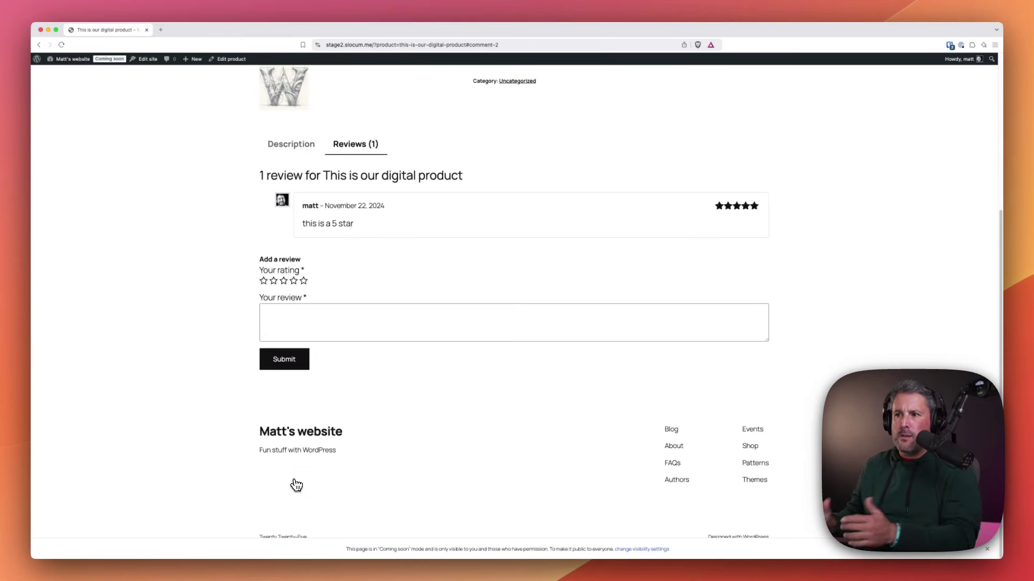
- Scroll the product page to check the five-star rating and '(1 customer review)' beside the $49.00 price
scroll(344, 285, up, 3)
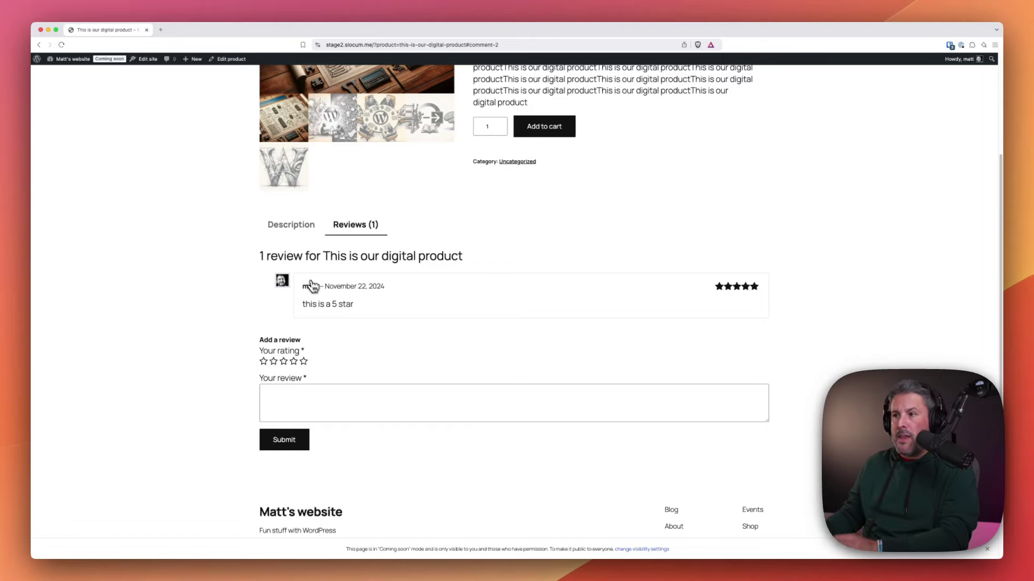
scroll(350, 283, up, 5)
scroll(389, 284, down, 5)
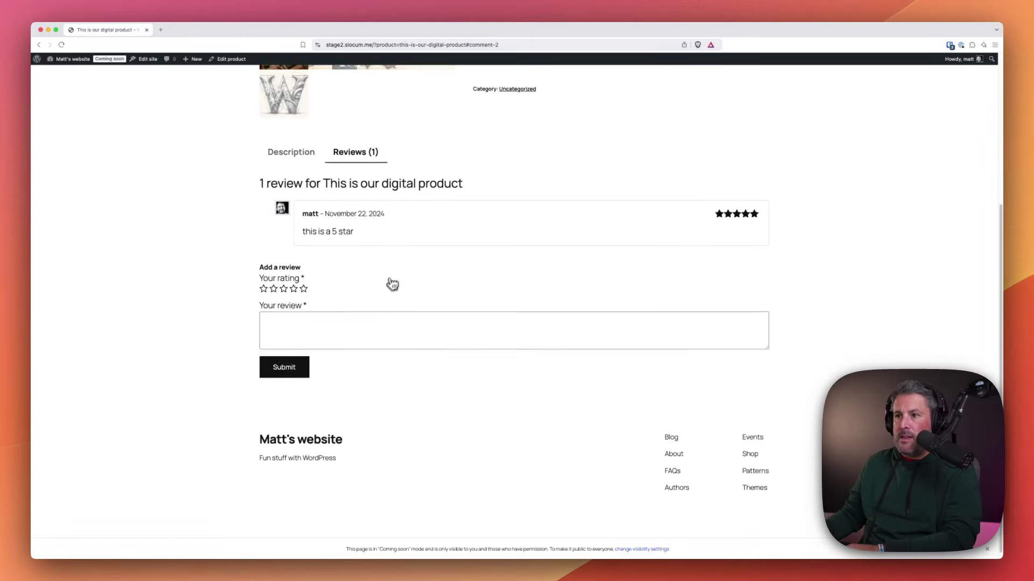
scroll(434, 325, up, 5)
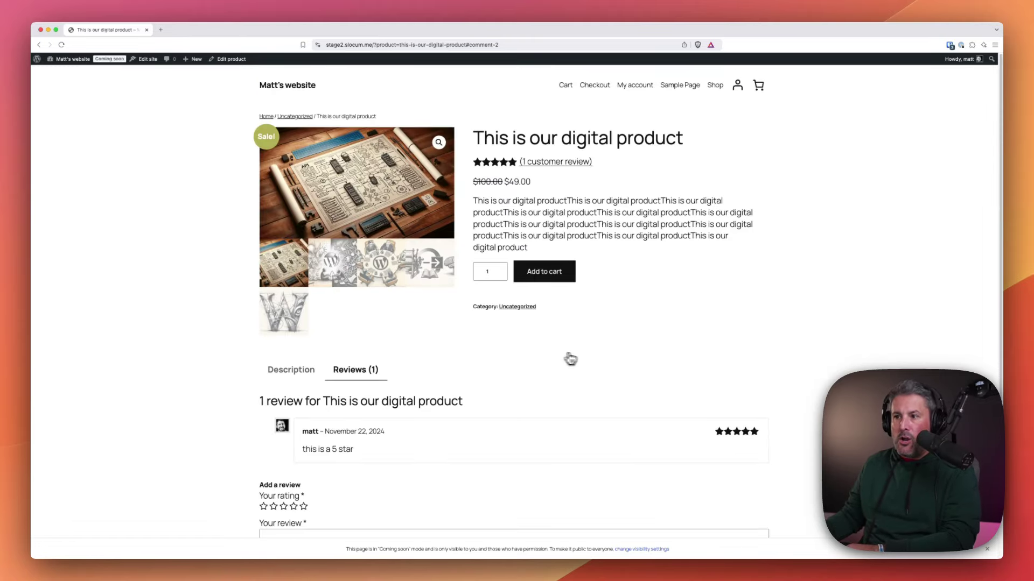
- Add the digital product to the cart and view the mini-cart showing 1 item at $49.00
click(554, 278)
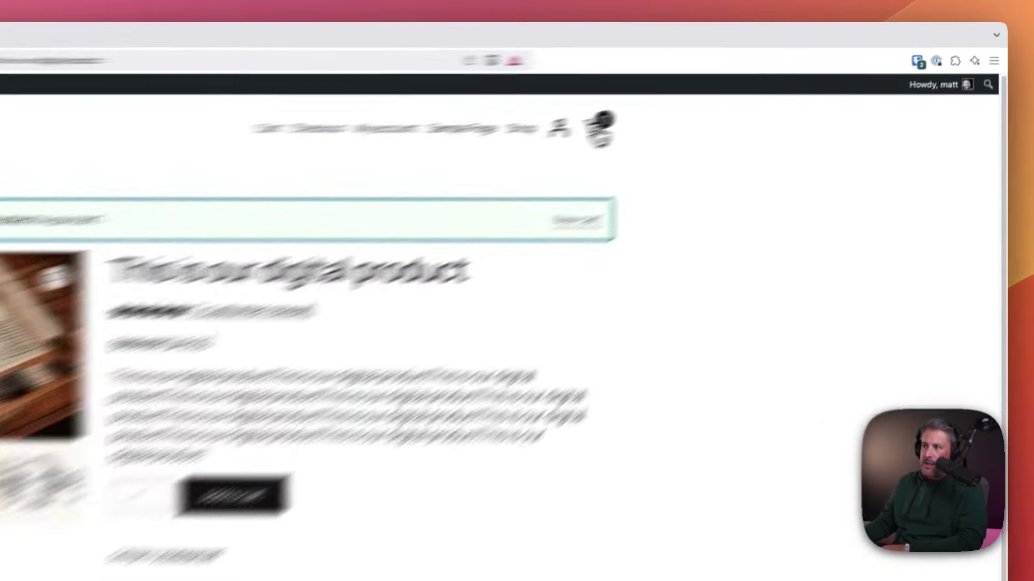
click(761, 88)
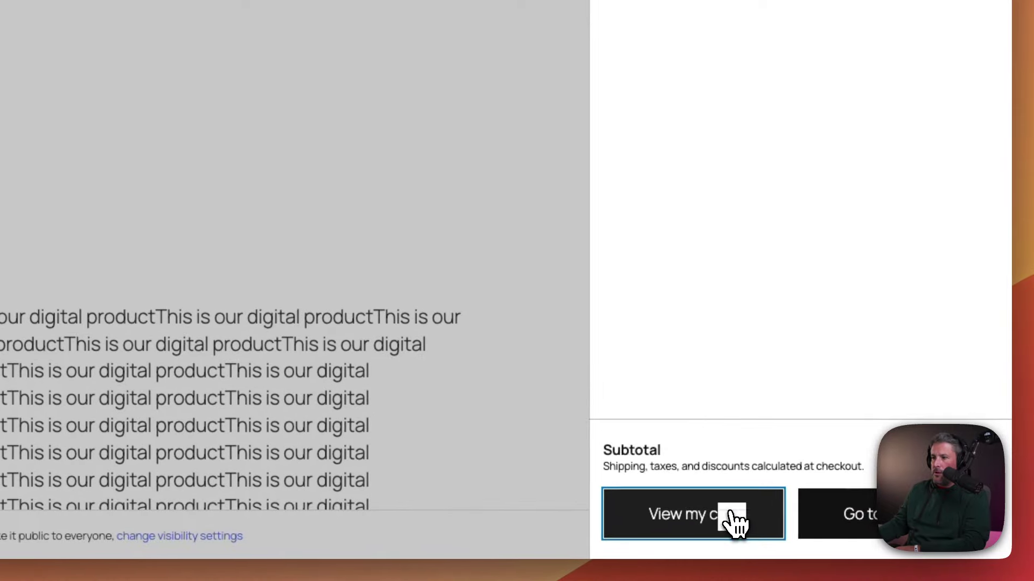
- On the full cart page, raise the digital product's quantity to 10 for a $490.00 total
click(886, 542)
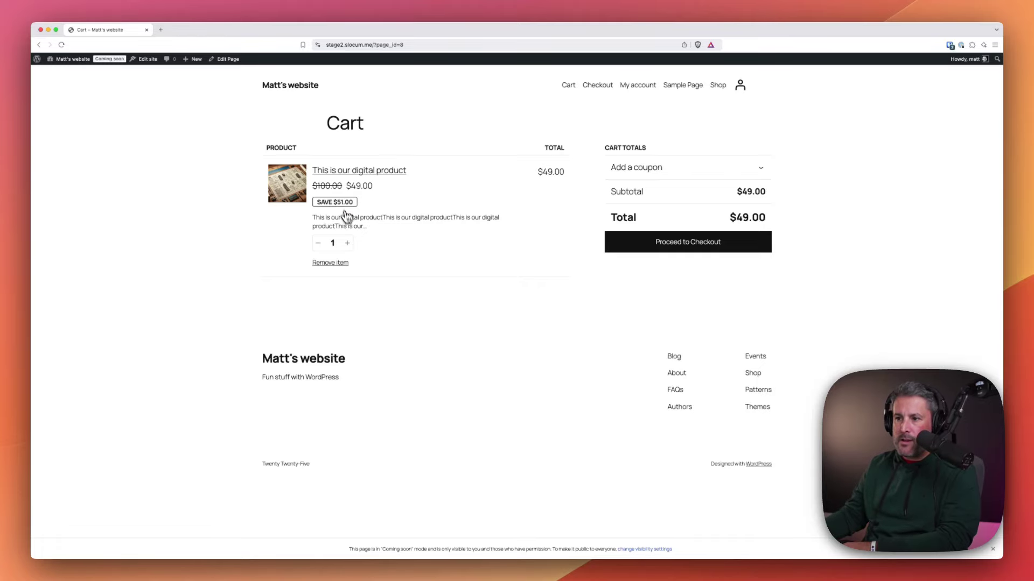
click(348, 243)
click(348, 243)
click(348, 243)
click(348, 244)
click(347, 244)
click(348, 244)
click(348, 243)
click(348, 244)
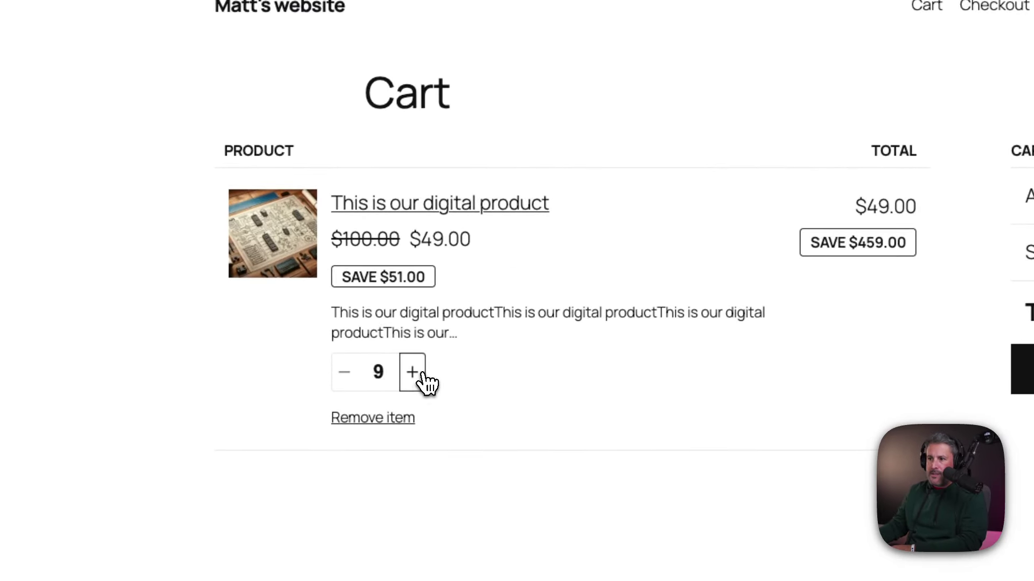
click(422, 372)
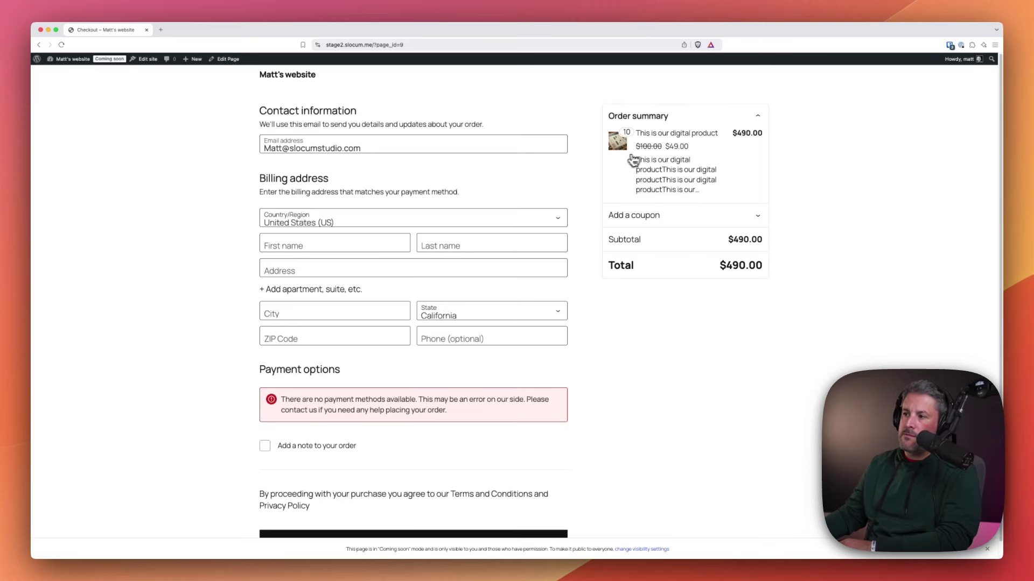
- Scroll the checkout page to review the empty billing form, no-payment-methods notice and $490.00 total
scroll(411, 298, down, 1)
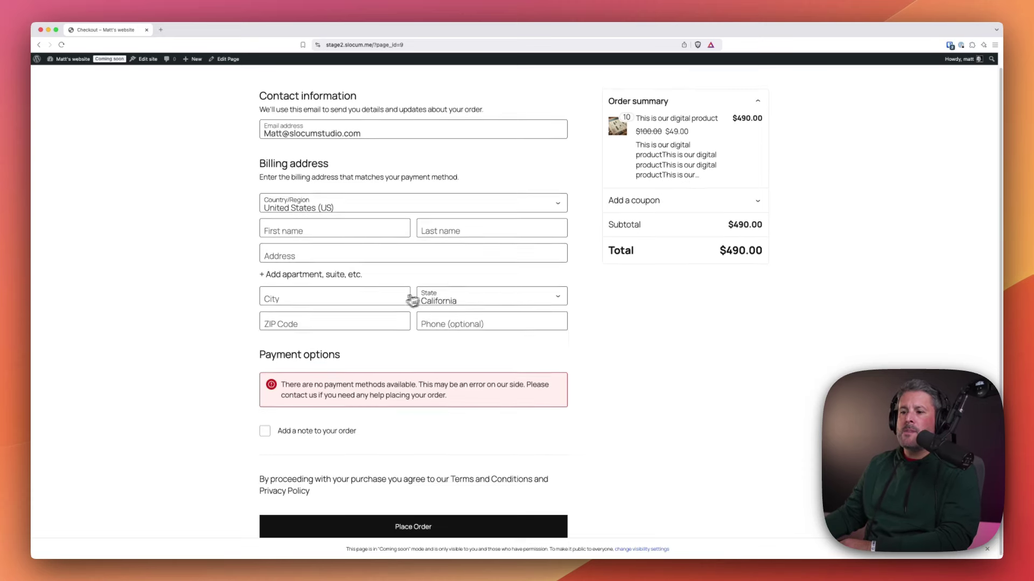
scroll(421, 264, up, 1)
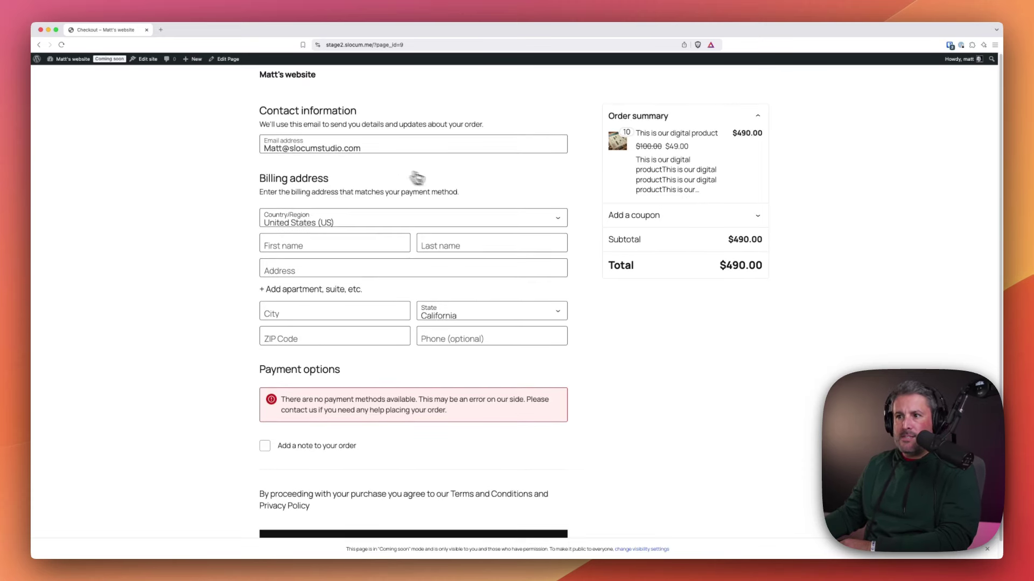
scroll(358, 285, down, 1)
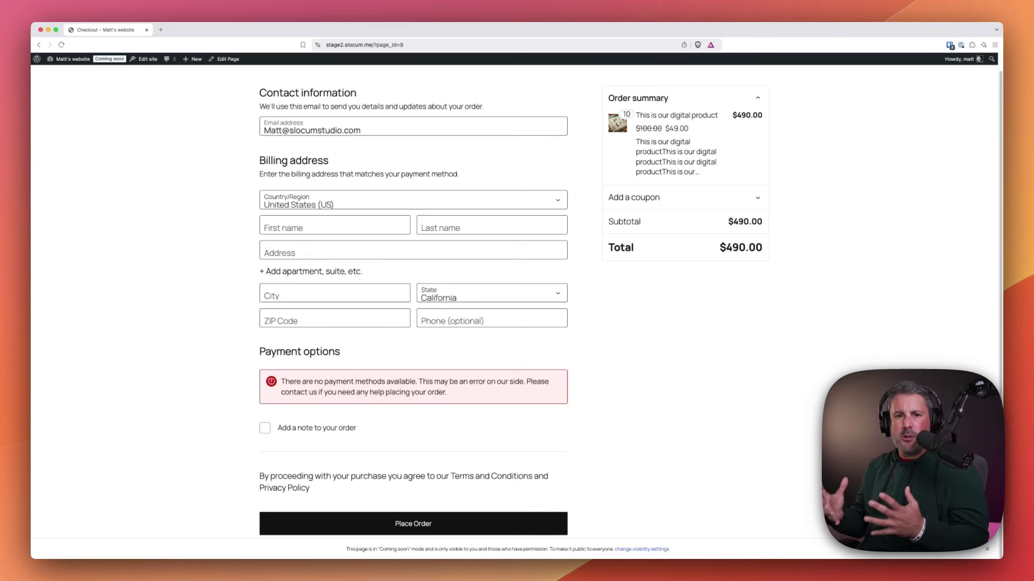
- Leave First name and Address blank while switching between them, so First name flags as required
click(302, 223)
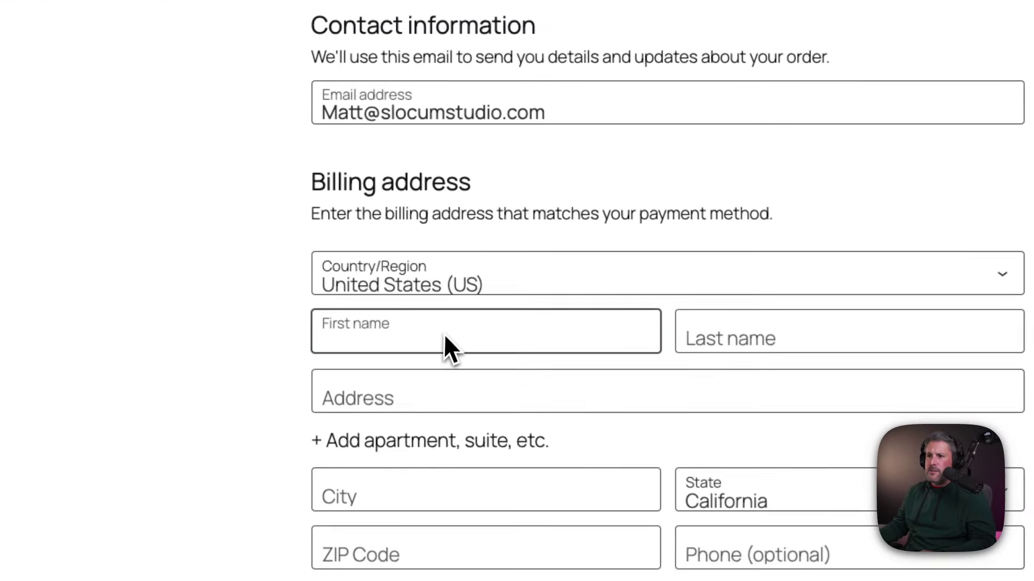
click(375, 402)
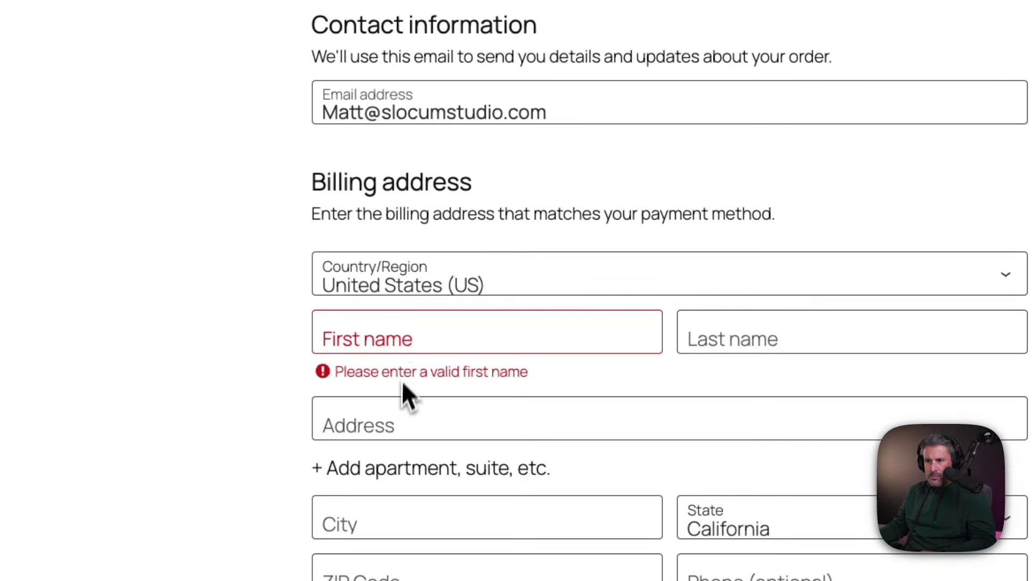
click(413, 432)
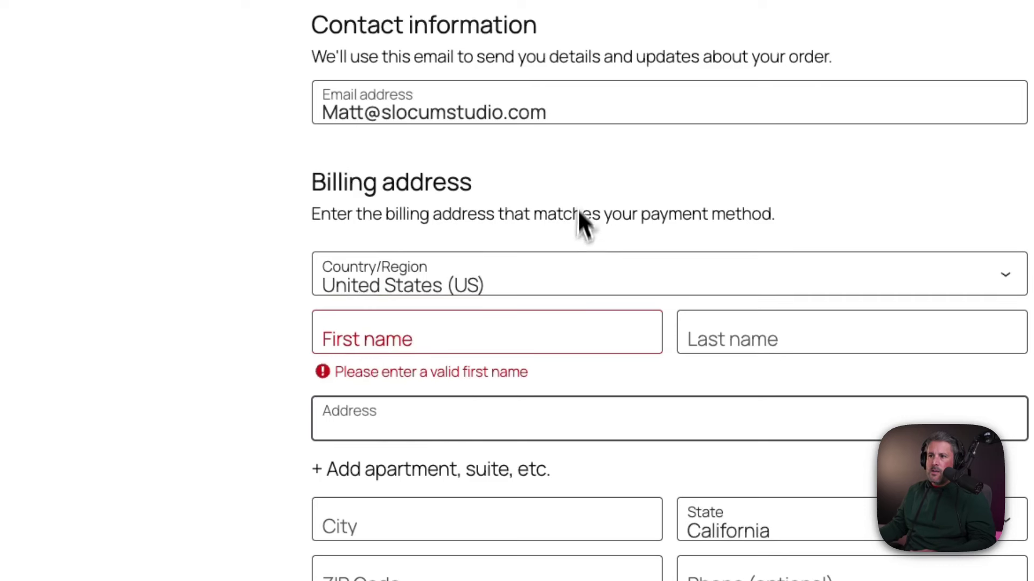
click(499, 345)
click(467, 418)
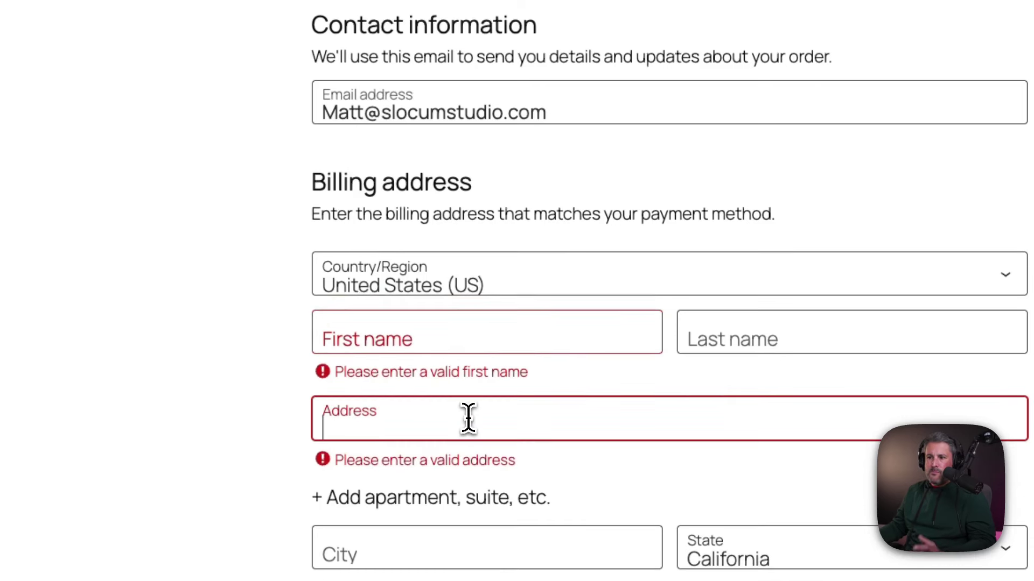
click(467, 350)
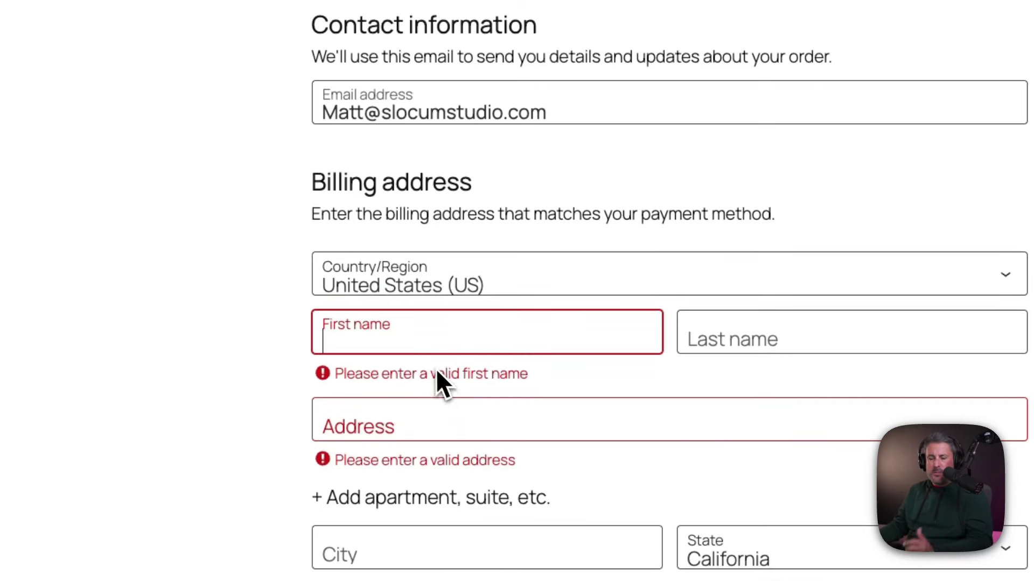
- Leave Address empty and move to Last name, then check the red required-field errors
click(412, 423)
click(432, 344)
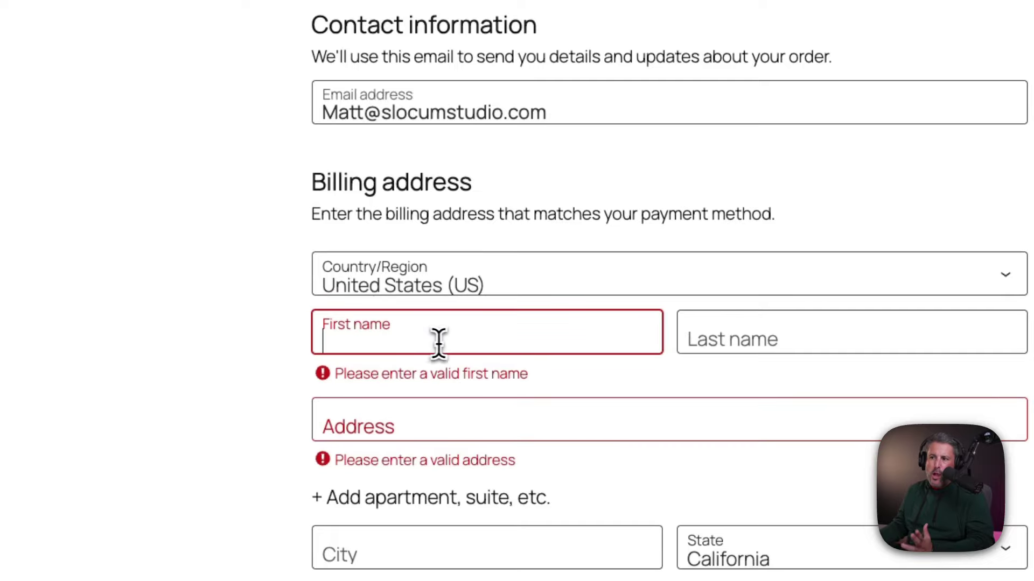
click(733, 342)
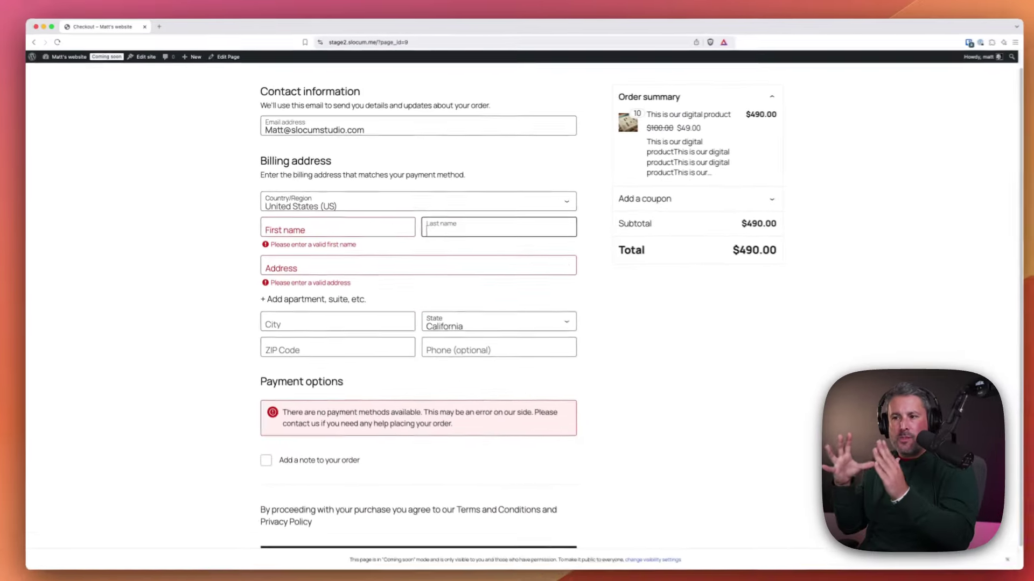
scroll(240, 372, down, 1)
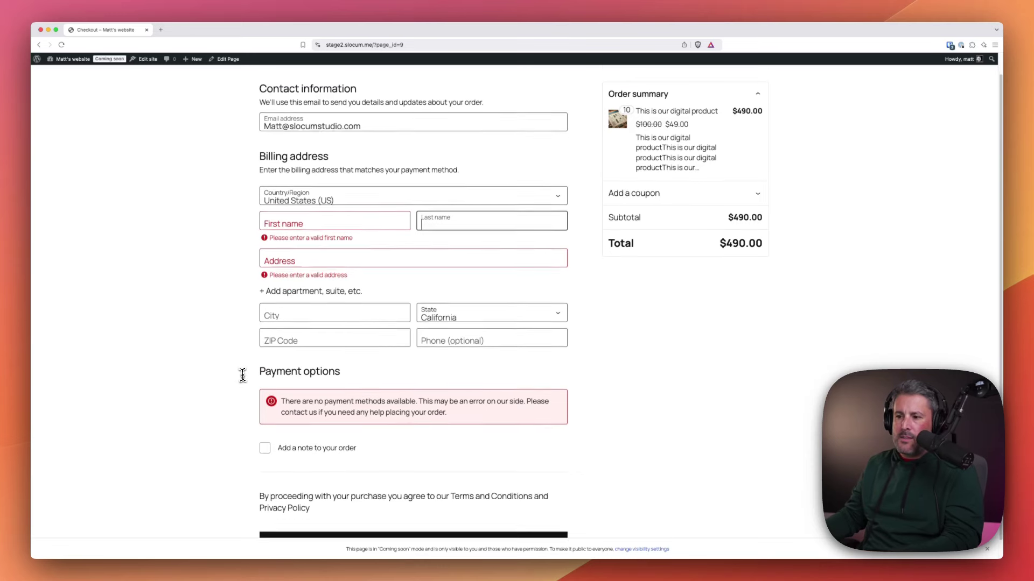
scroll(356, 369, up, 2)
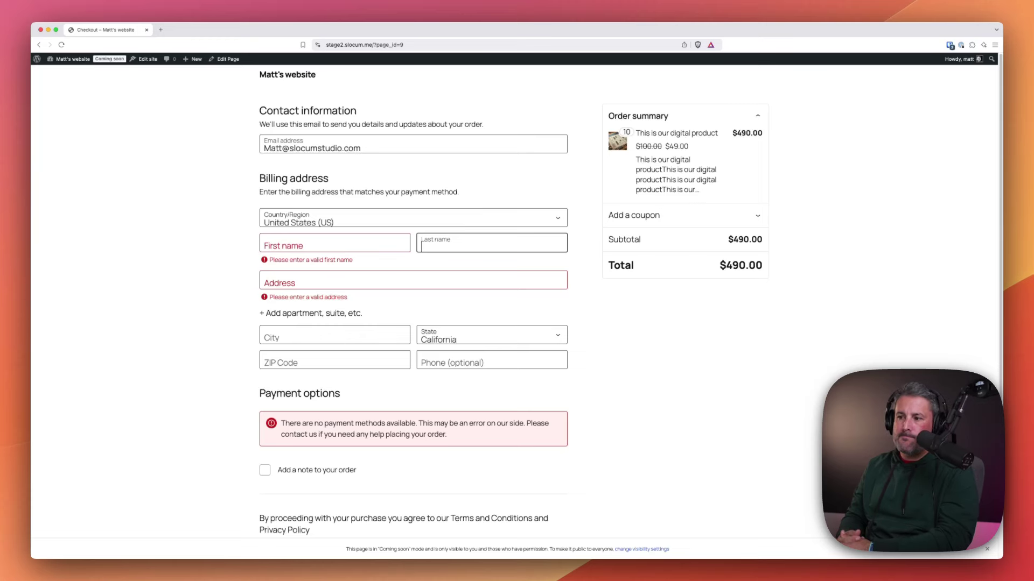
scroll(440, 440, down, 2)
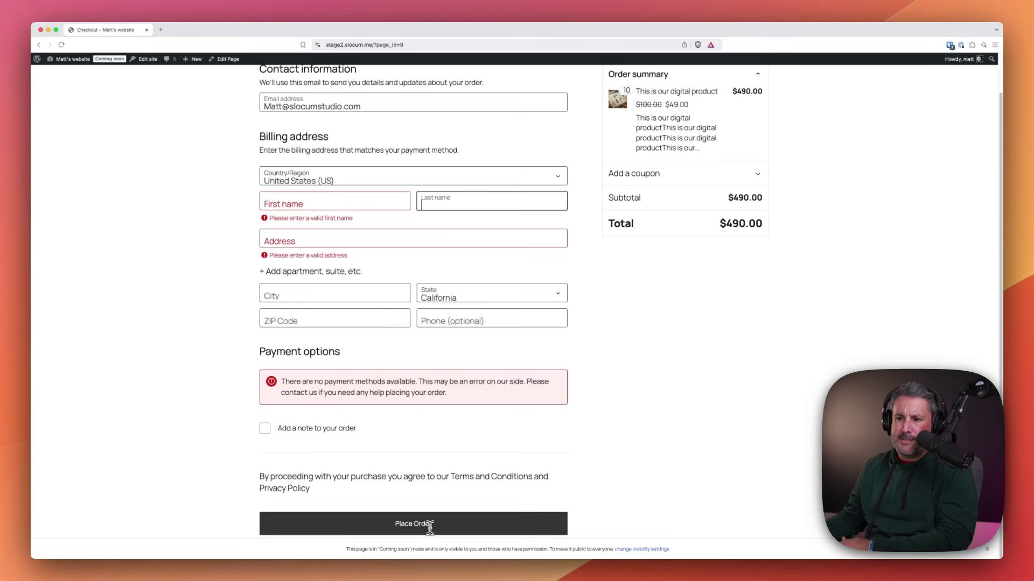
scroll(358, 434, up, 2)
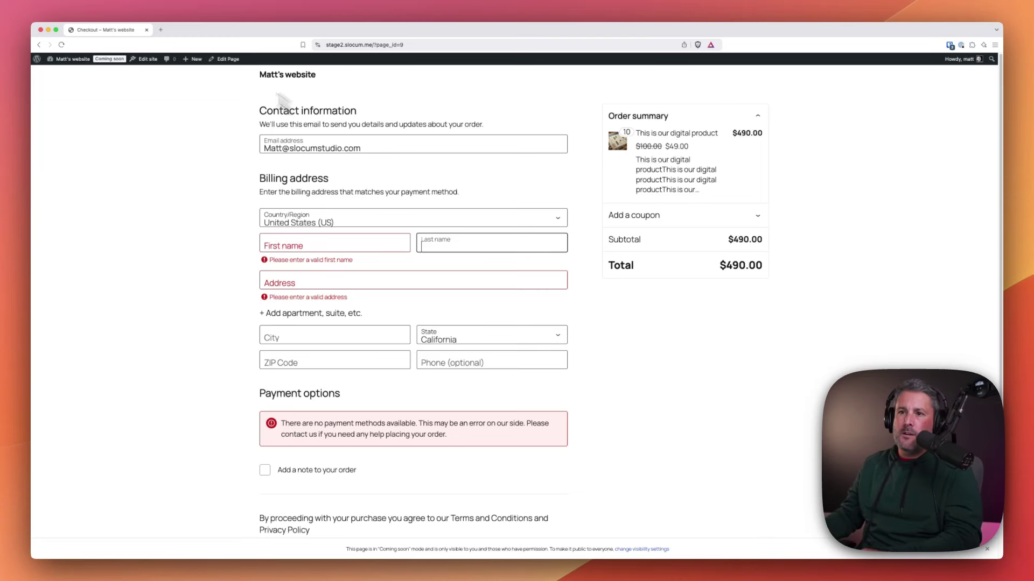
- From the Dashboard, go to Appearance > Editor > Patterns and show the Mini-Cart category
click(59, 74)
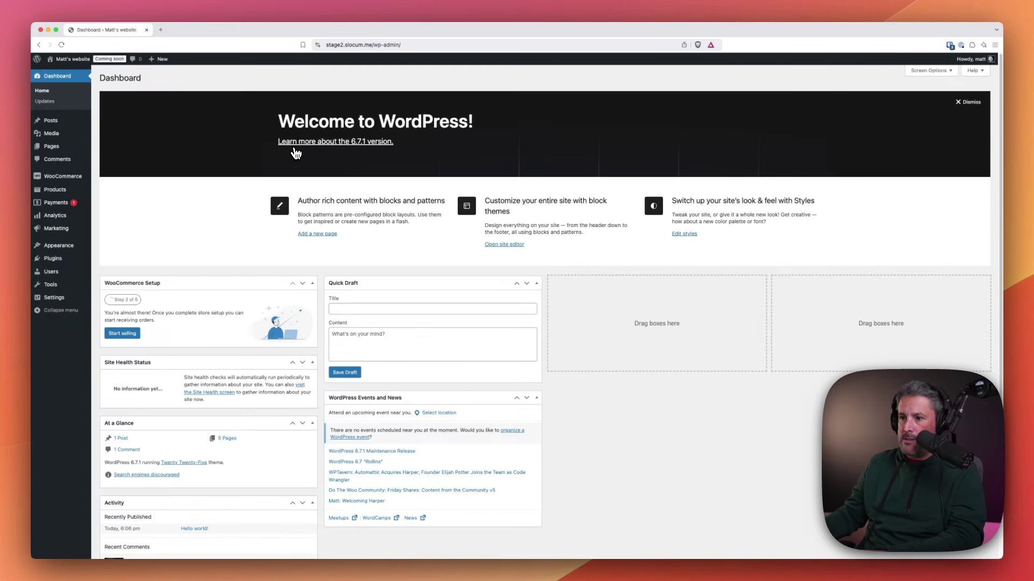
mouse_move(103, 183)
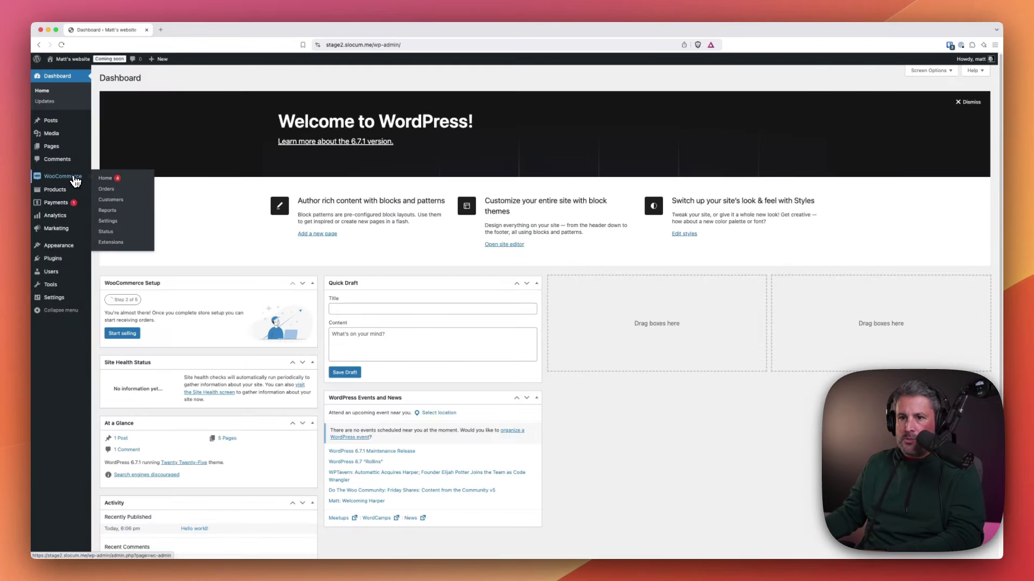
mouse_move(74, 257)
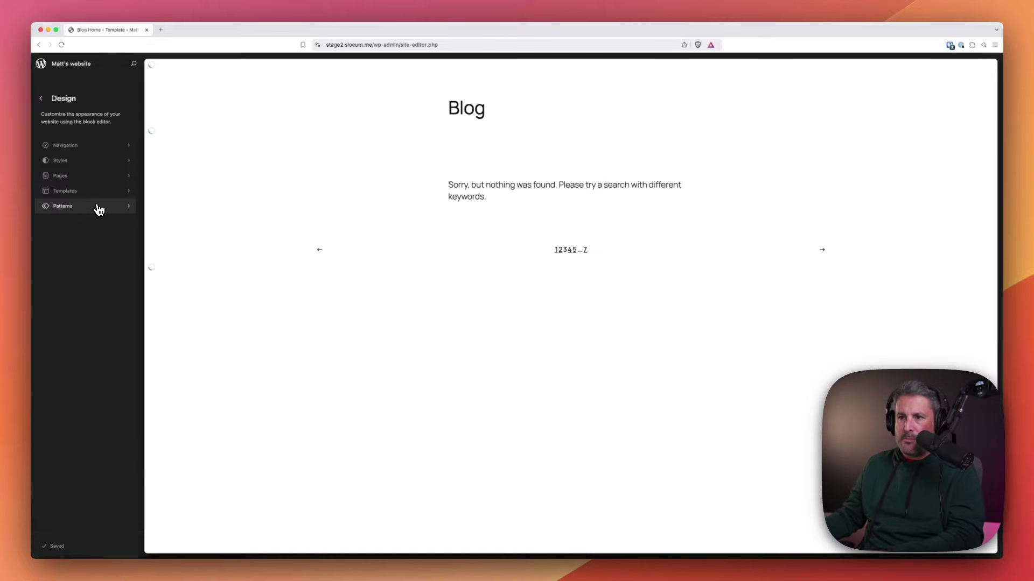
click(99, 210)
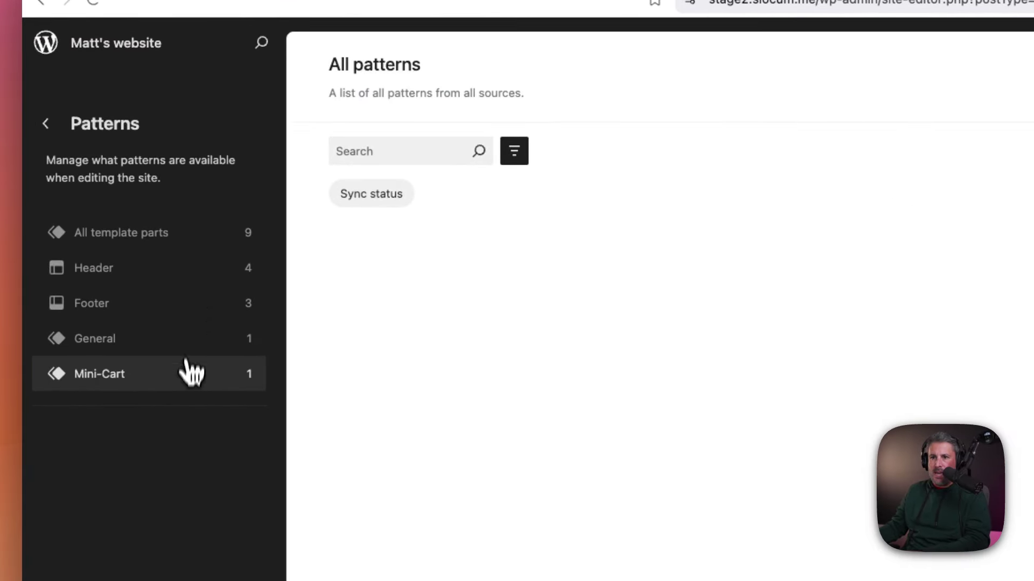
click(188, 392)
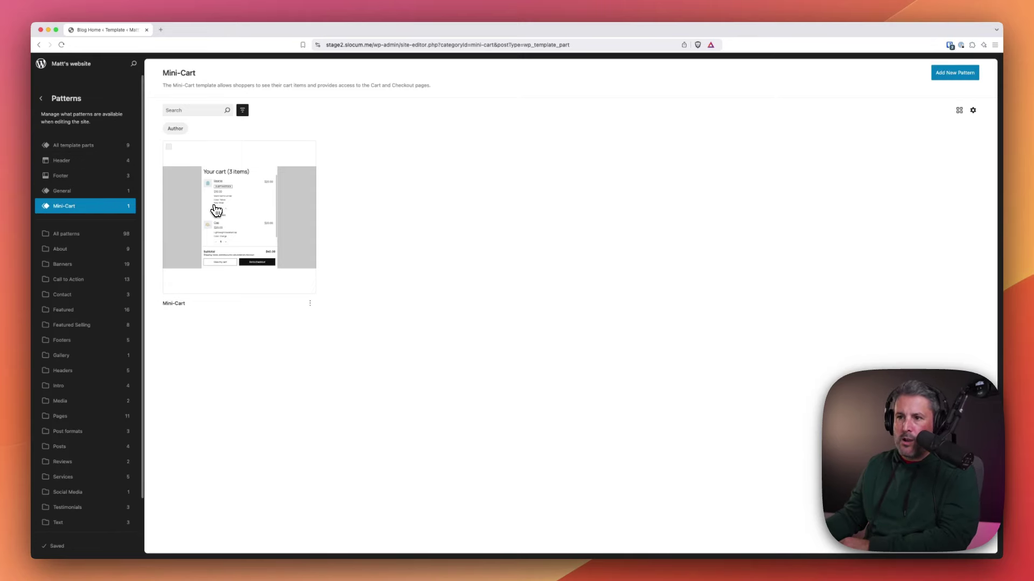
- Open the Mini-Cart template part, then use the command palette 'pattern' search to reach All patterns
click(251, 209)
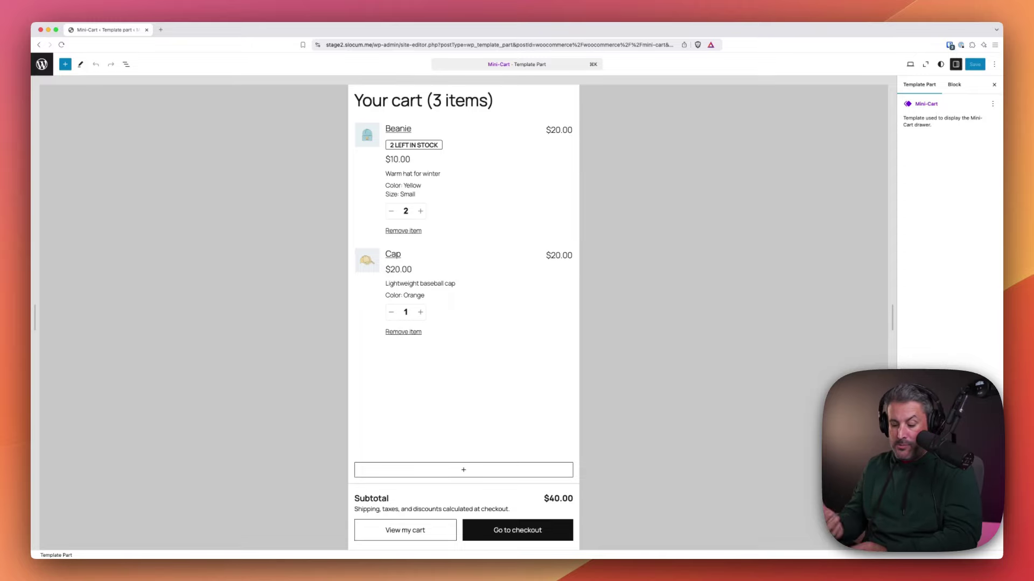
key(super+k)
text(pattern)
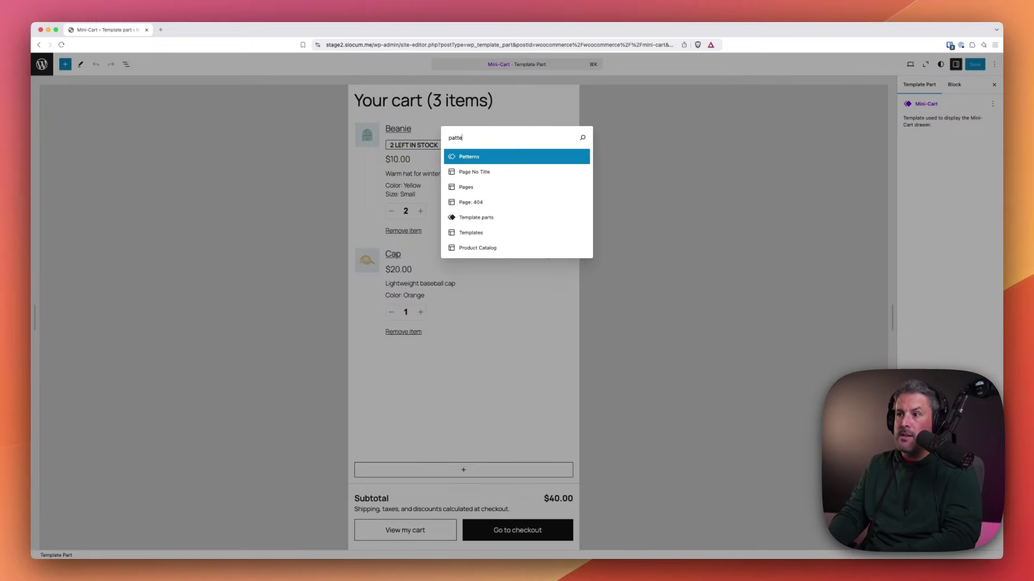
key(Return)
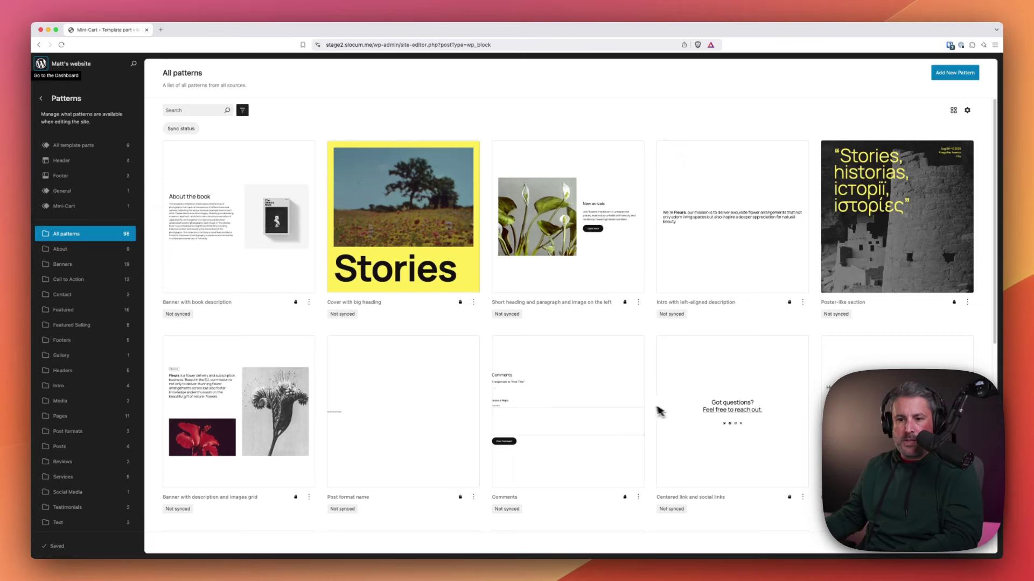
- Browse the WooCommerce category's 28 patterns, such as Banner and Product Filters
scroll(70, 385, down, 2)
click(85, 519)
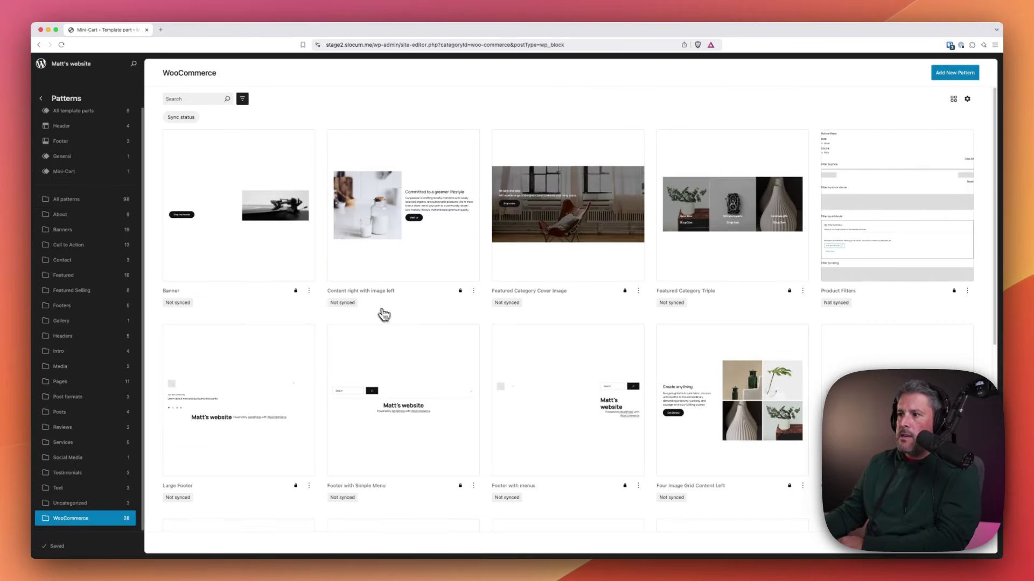
scroll(549, 238, down, 5)
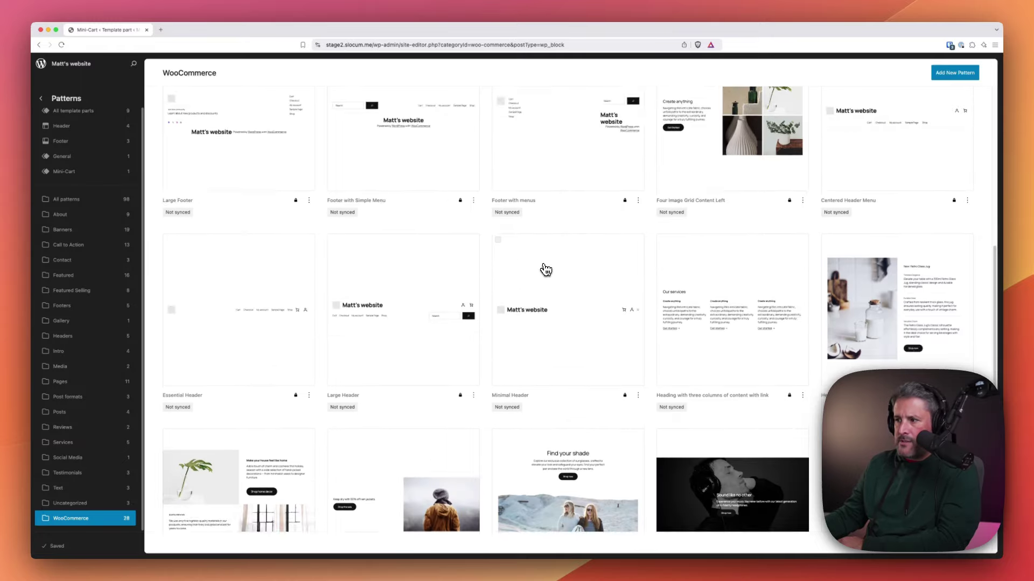
scroll(545, 269, down, 2)
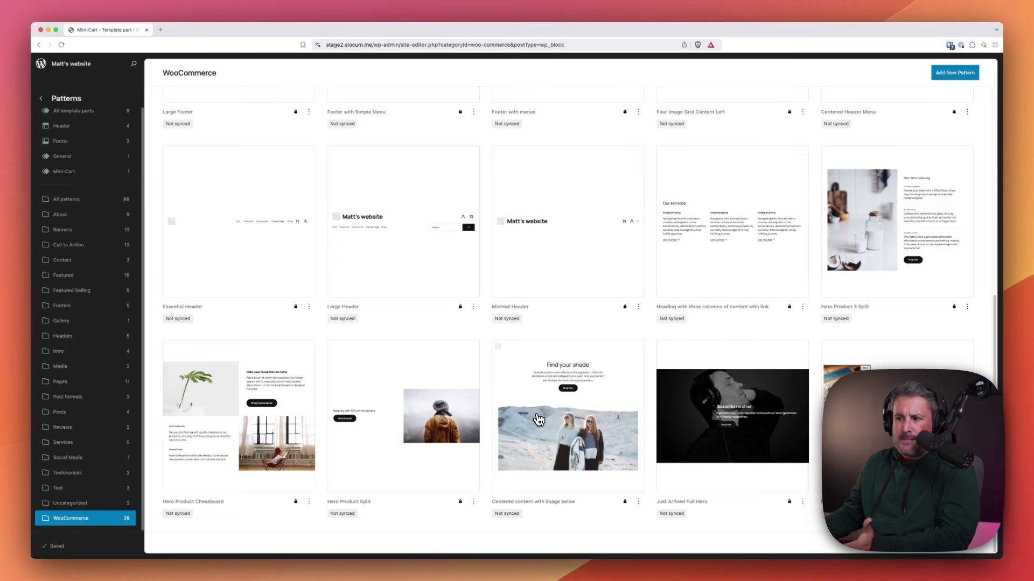
scroll(539, 419, up, 4)
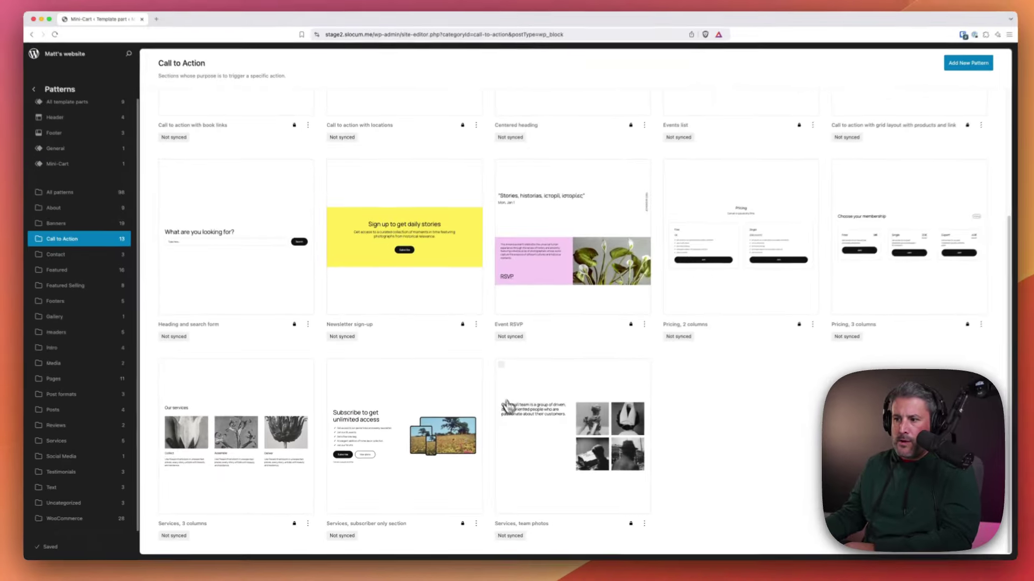
scroll(507, 407, up, 5)
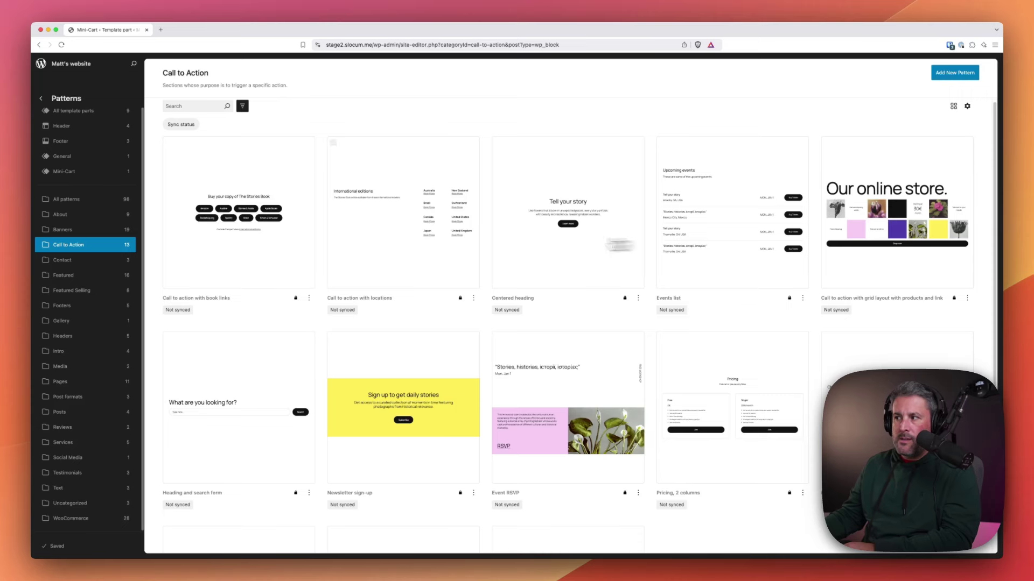
scroll(431, 339, down, 1)
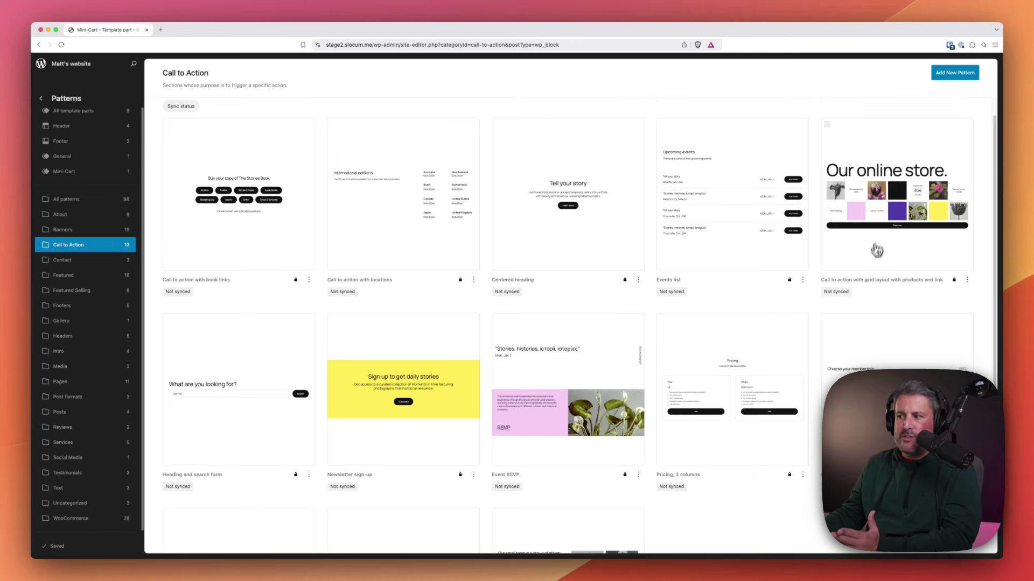
scroll(877, 250, down, 5)
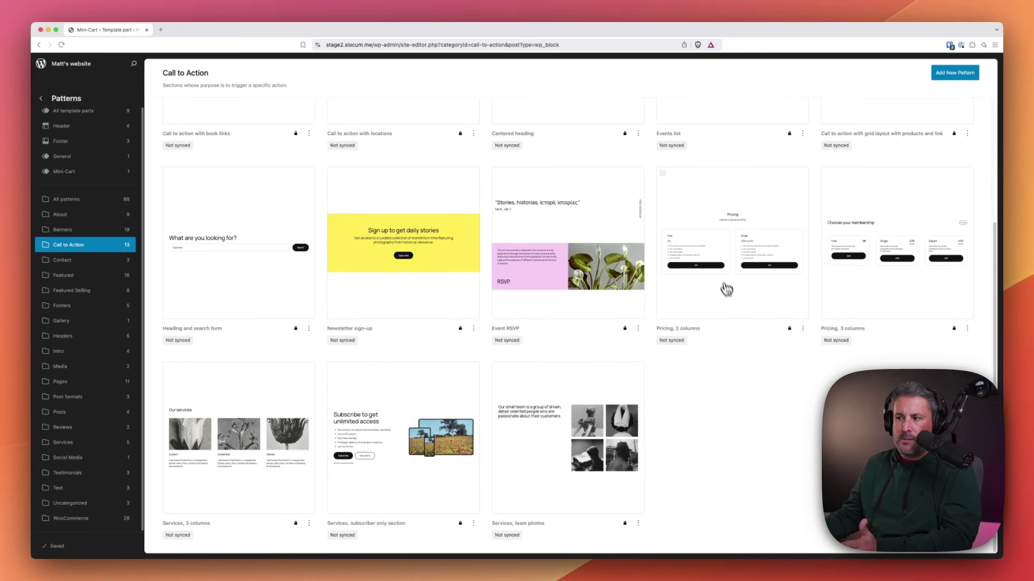
scroll(276, 224, up, 6)
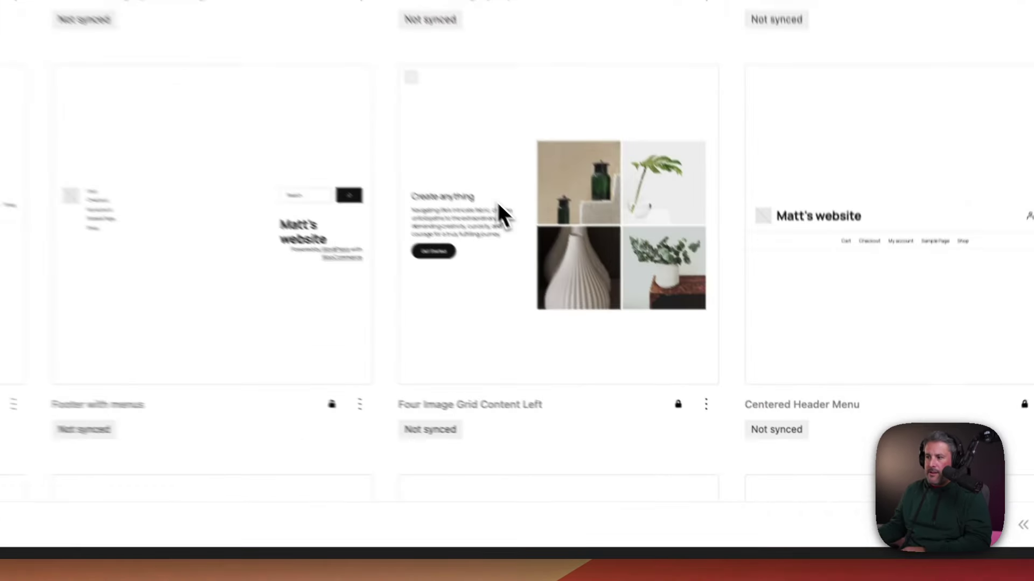
- Duplicate the Four Image Grid Content Left pattern
click(687, 388)
click(603, 434)
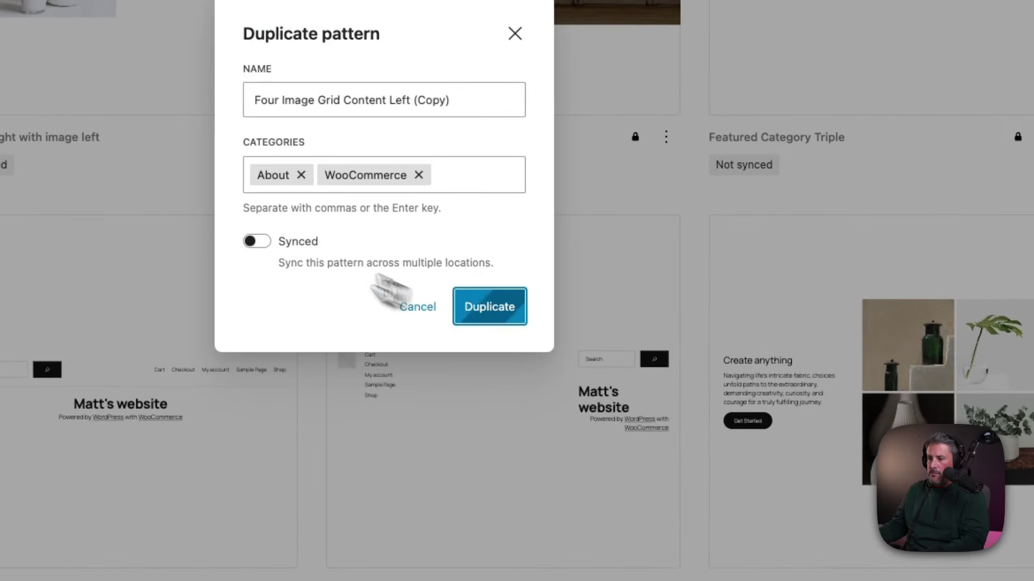
click(492, 321)
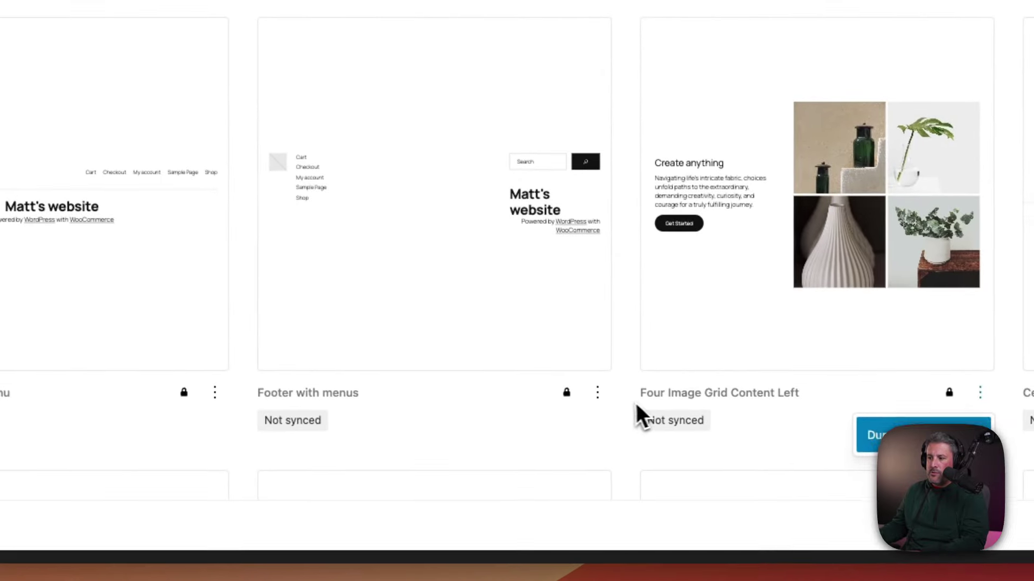
- Open the Four Image Grid Content Left (Copy) pattern from My patterns for editing
scroll(625, 414, down, 10)
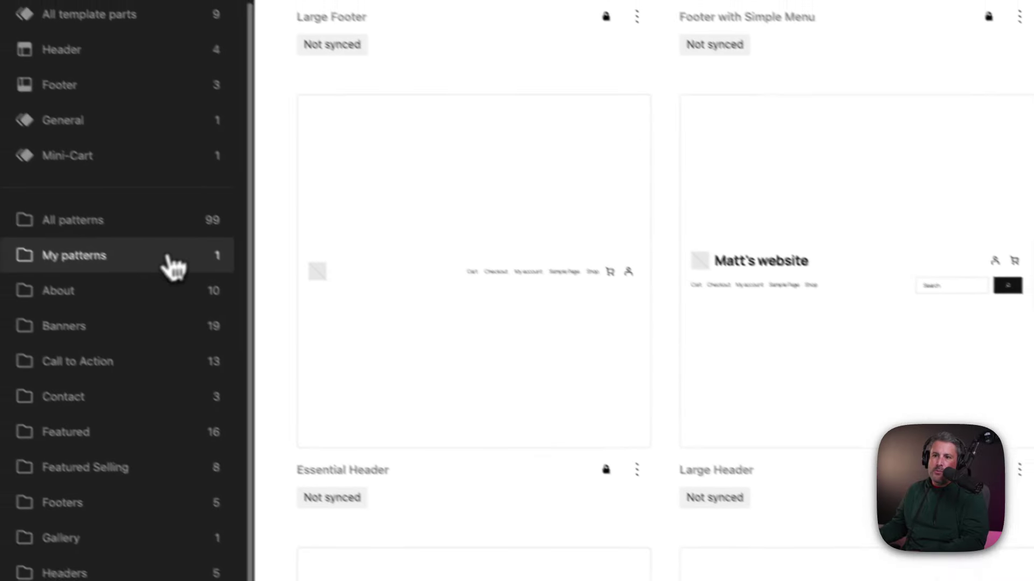
click(166, 264)
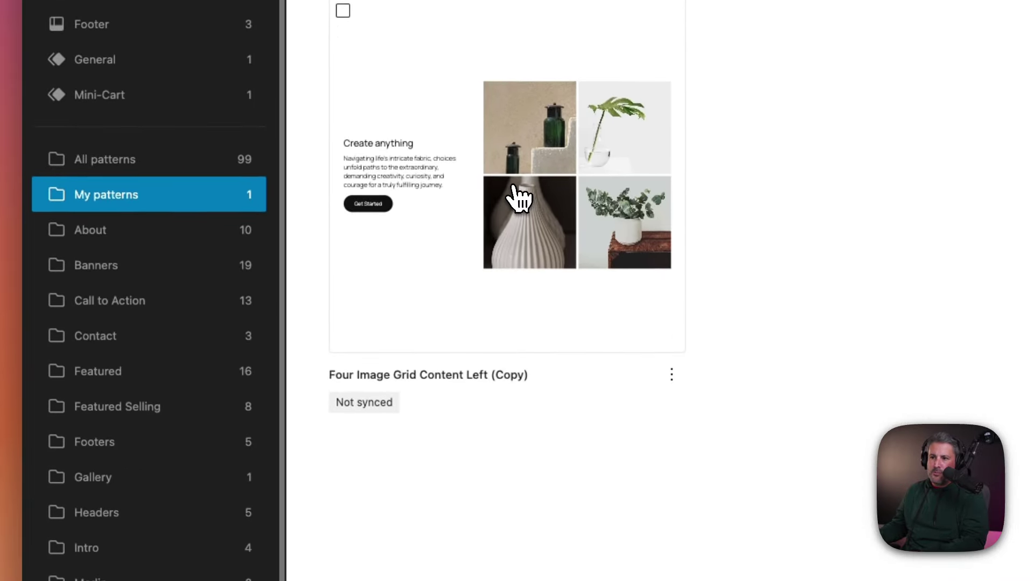
click(517, 196)
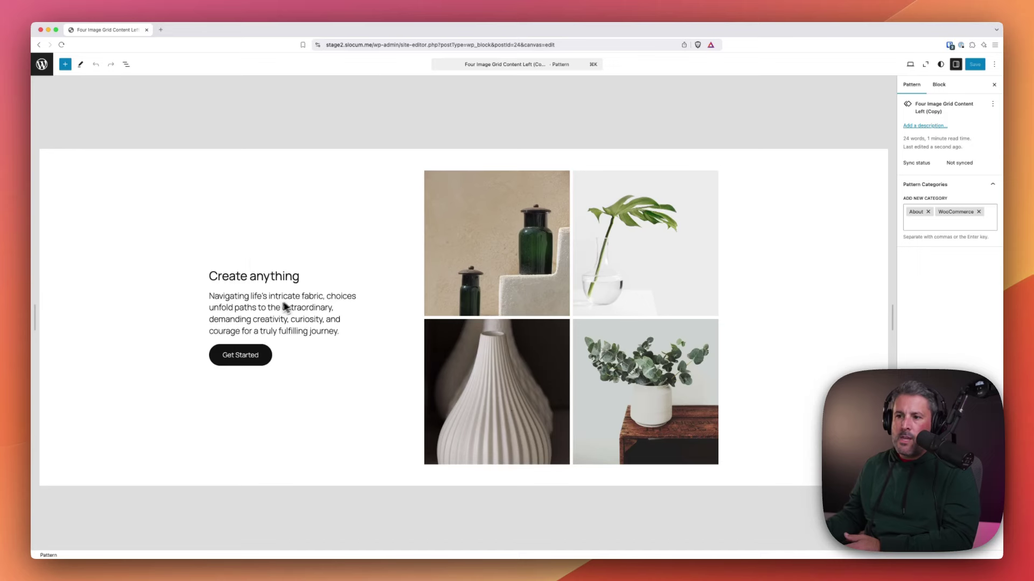
key(super+k)
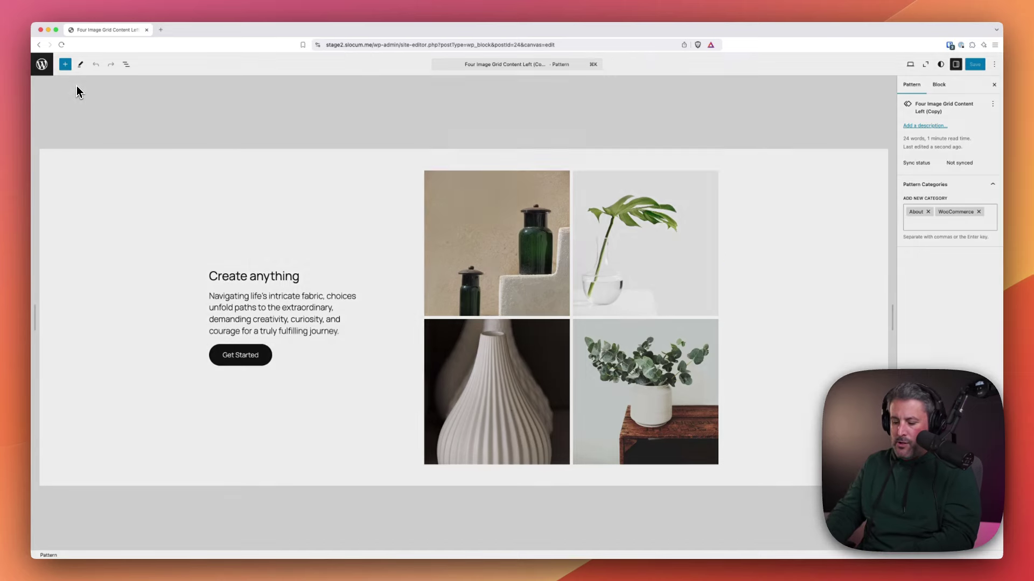
- Go to Templates via the 'templa' command search and open WooCommerce's Product Catalog template
text(template)
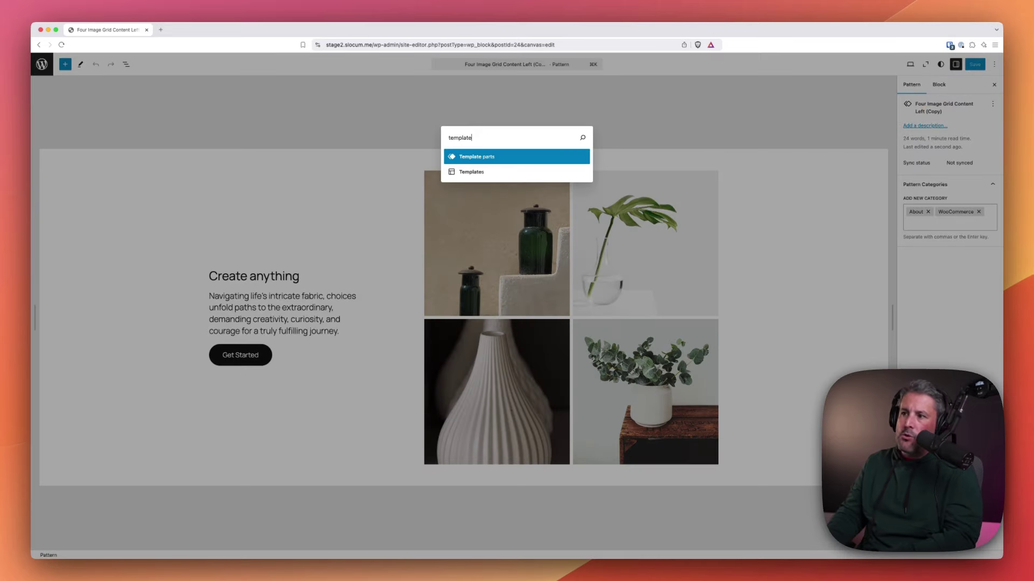
key(Down)
key(Return)
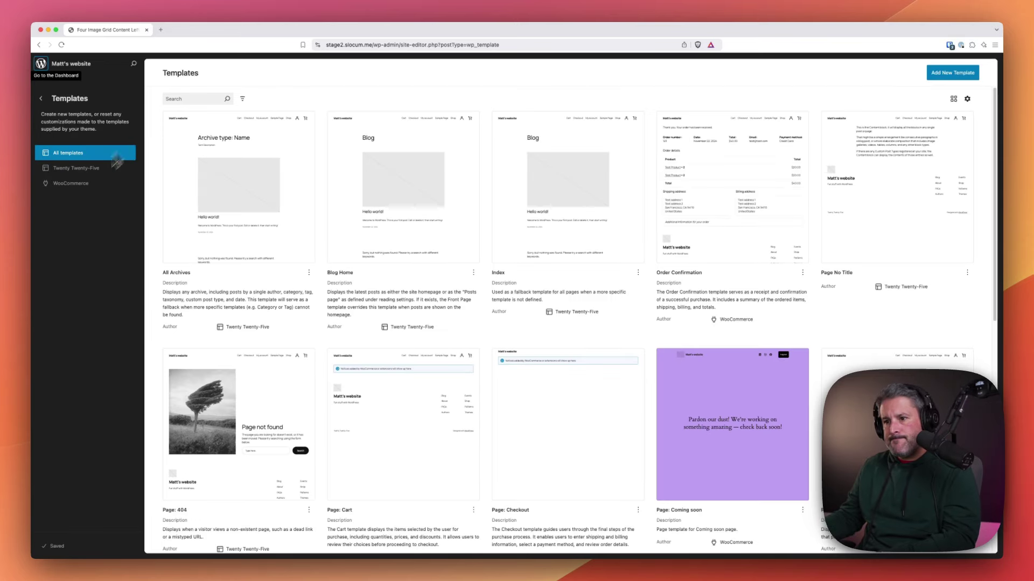
scroll(455, 264, down, 3)
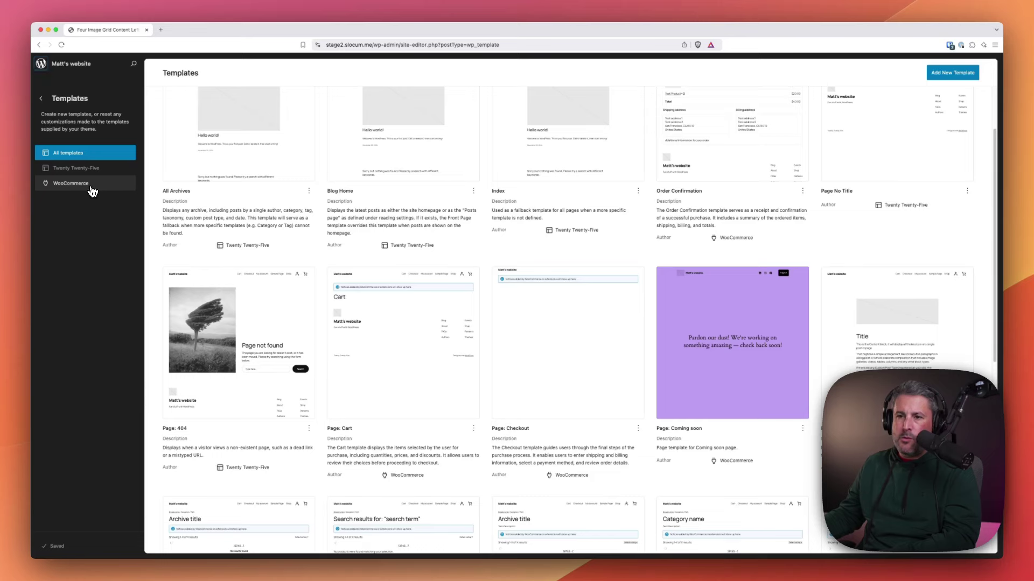
click(92, 186)
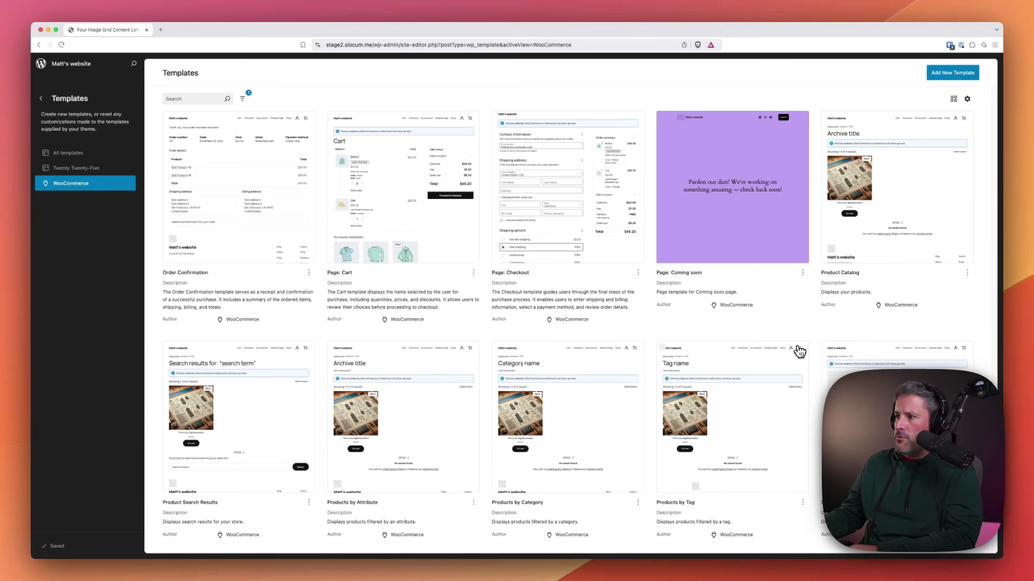
click(871, 223)
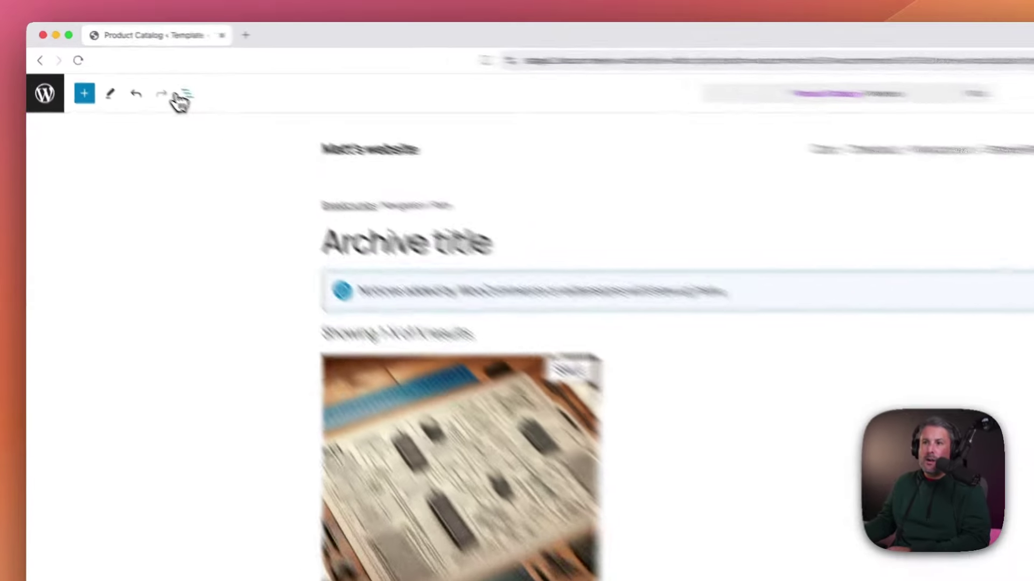
- In List View, expand Group, Product Collection and Product Template, then select Product Price
click(126, 65)
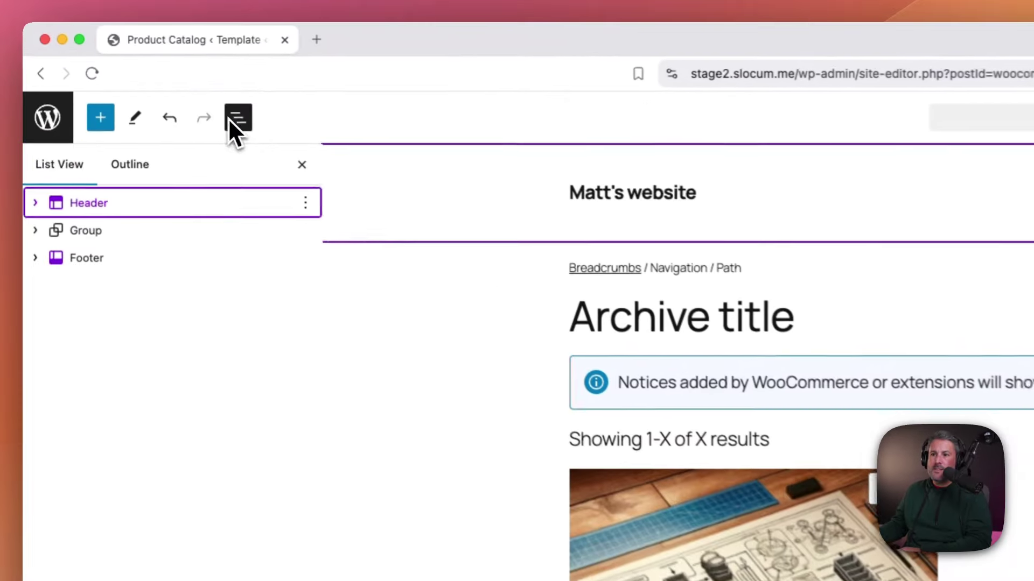
click(44, 114)
click(36, 237)
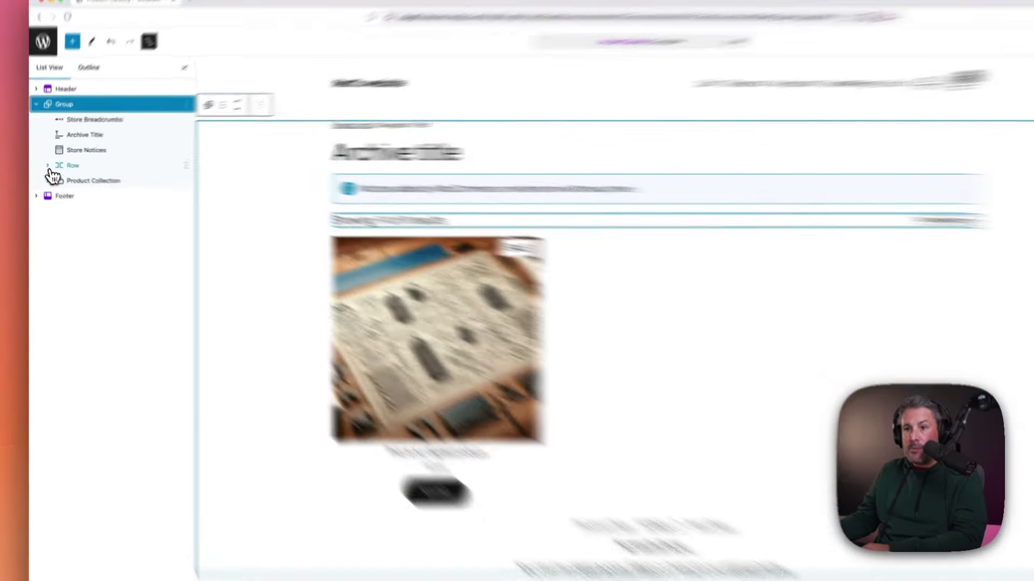
click(45, 163)
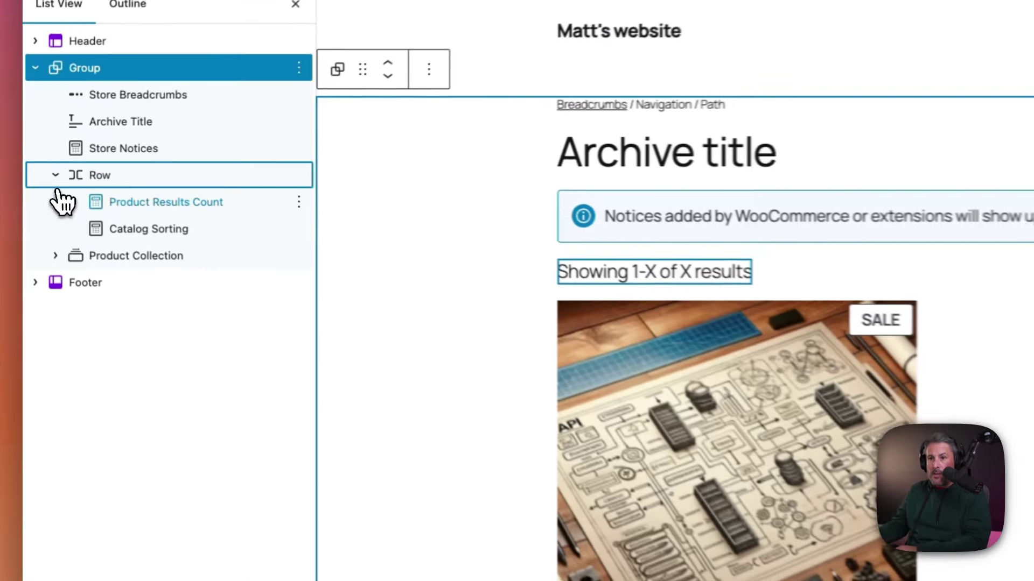
click(46, 200)
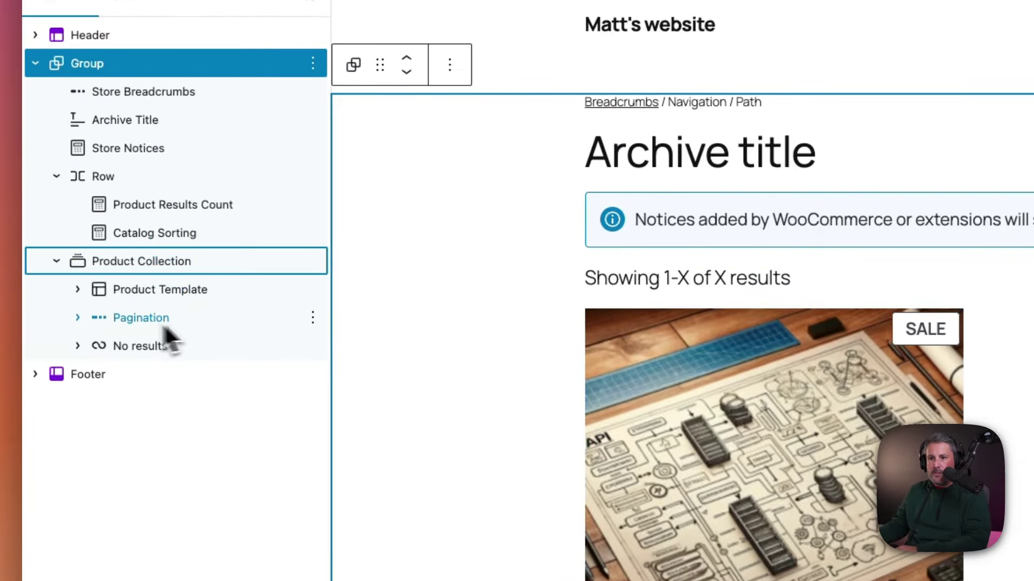
click(78, 289)
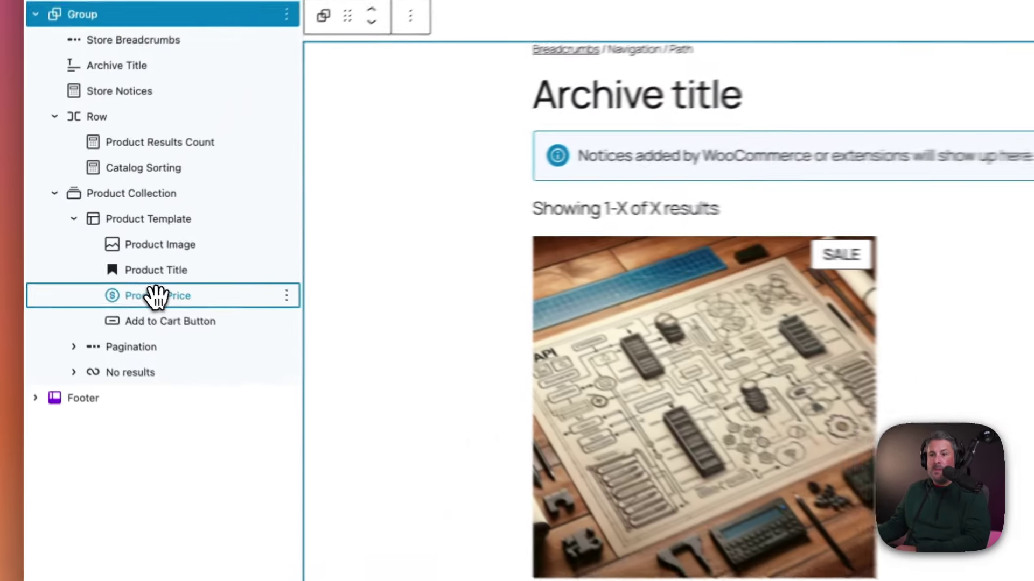
click(107, 248)
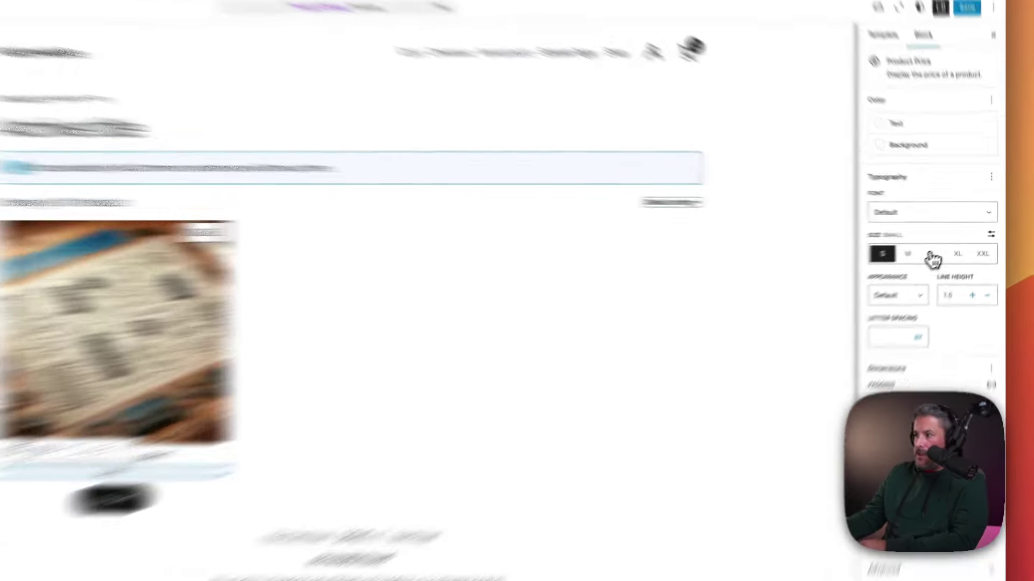
- Set the Product Price font size to XL and save the Product Catalog template
click(949, 244)
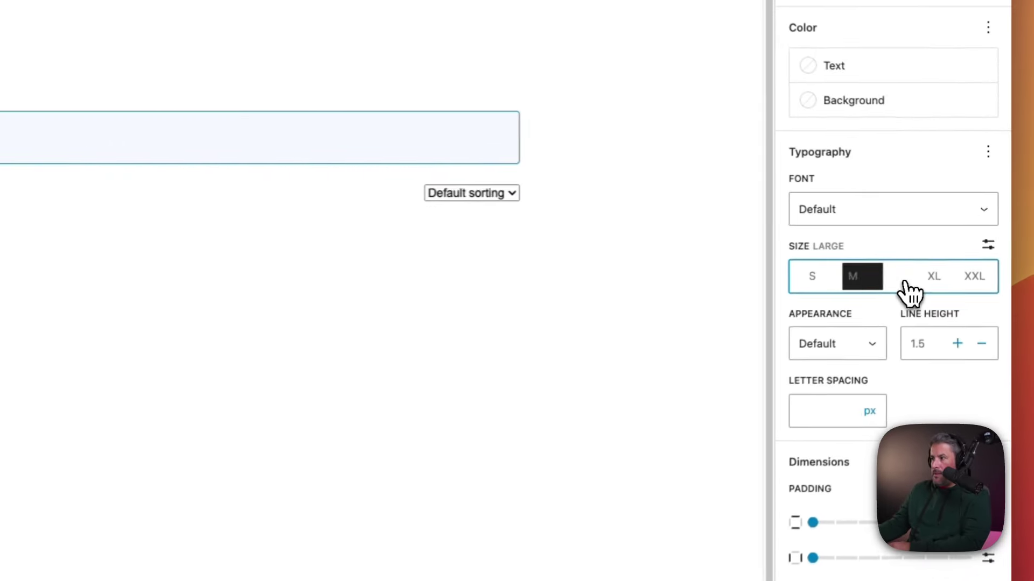
click(932, 286)
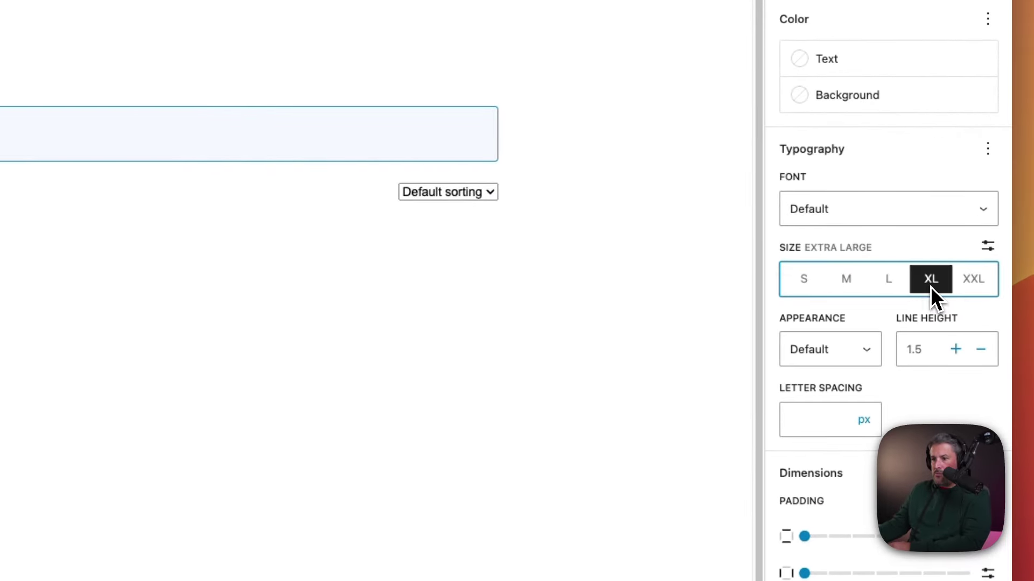
right_click(930, 287)
click(941, 291)
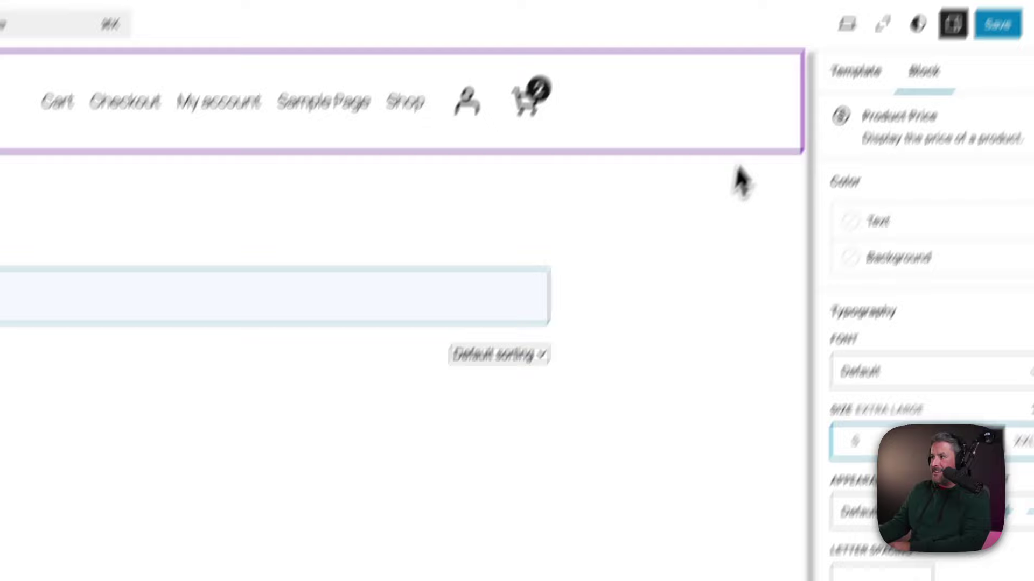
click(997, 24)
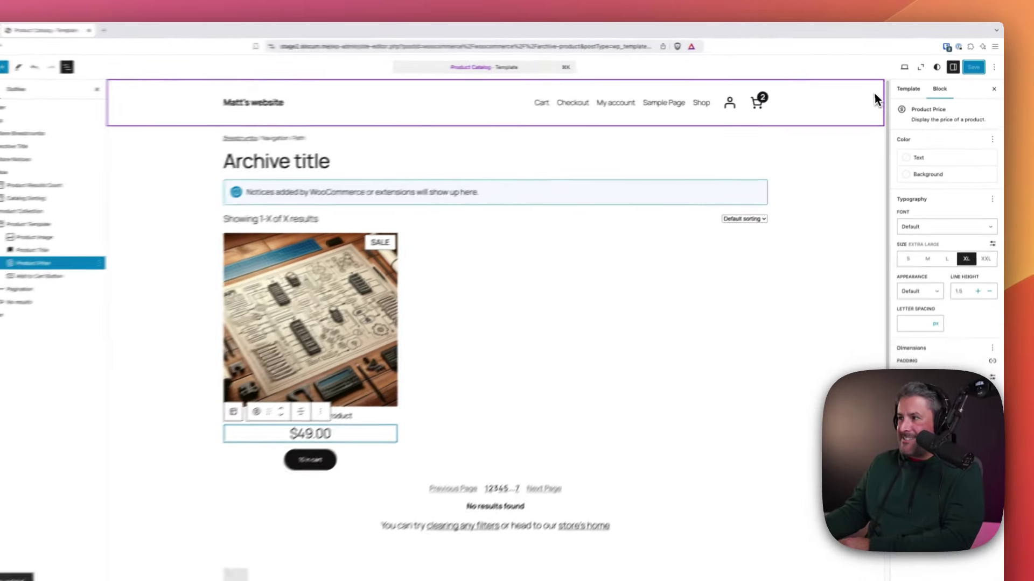
click(222, 349)
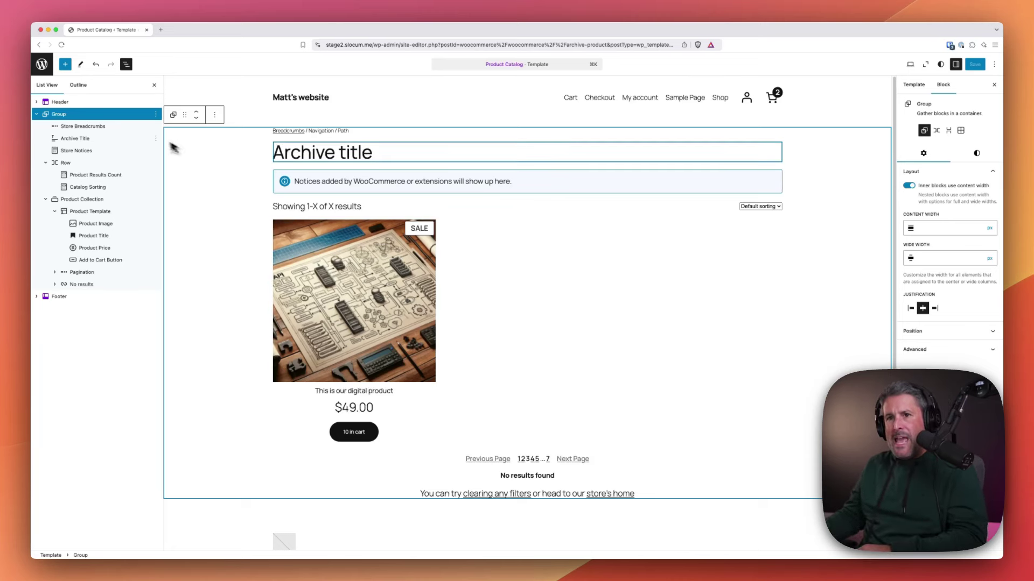
- Reach the Templates list through the 'templ' command search and scroll it to locate Order Confirmation
key(super+k)
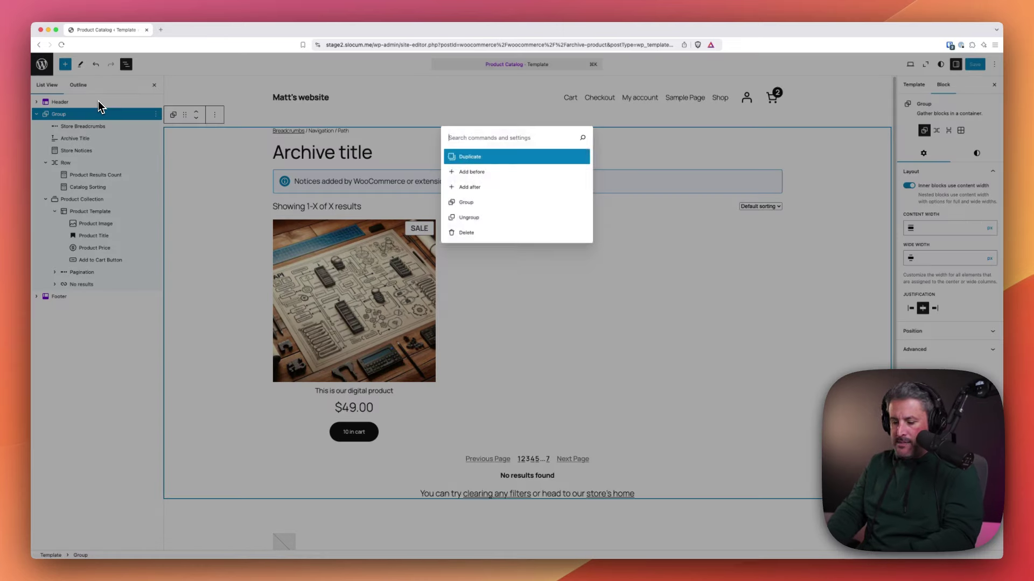
text(templ)
key(Down)
key(Return)
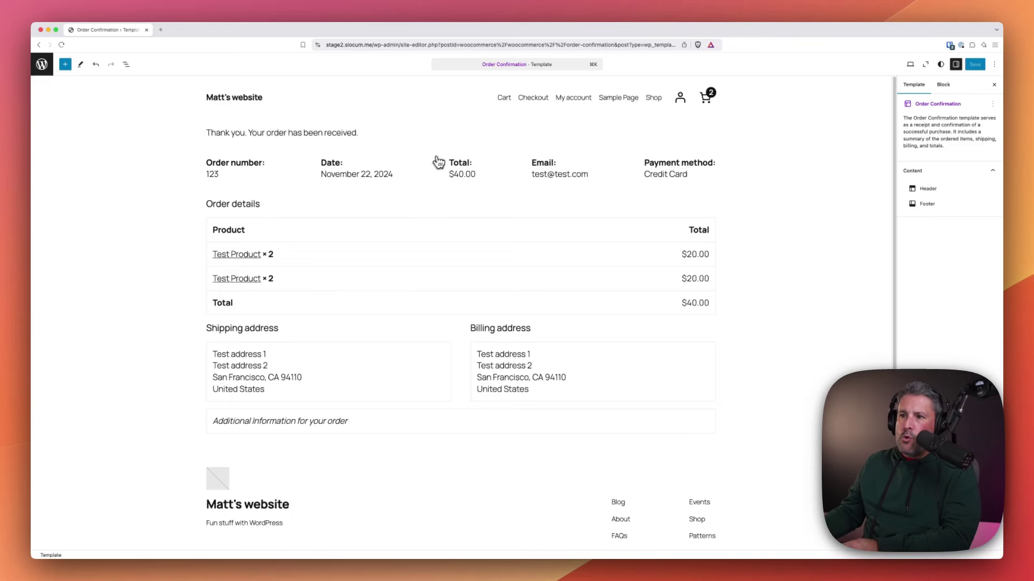
scroll(605, 369, down, 3)
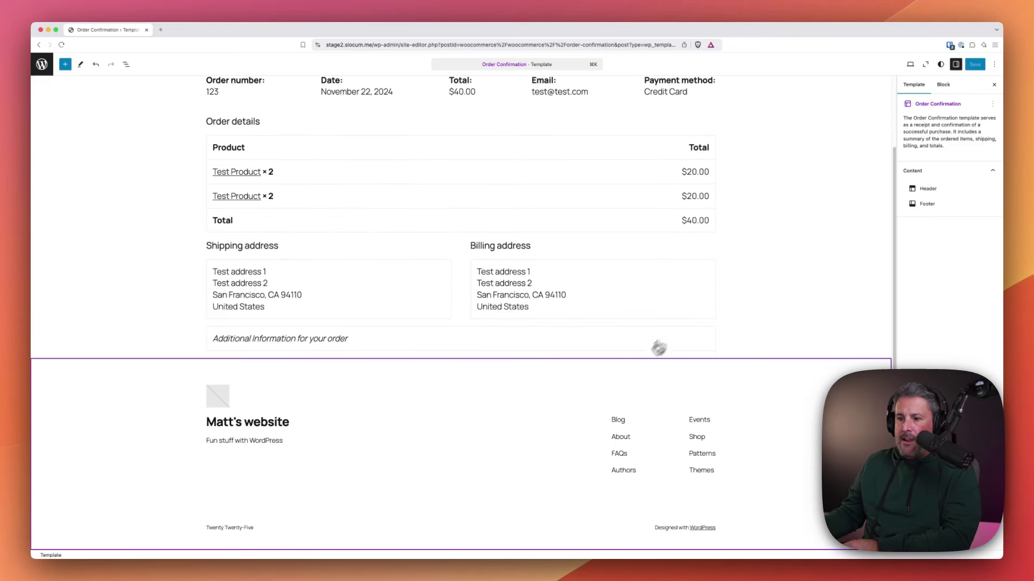
scroll(657, 346, up, 3)
scroll(507, 409, up, 1)
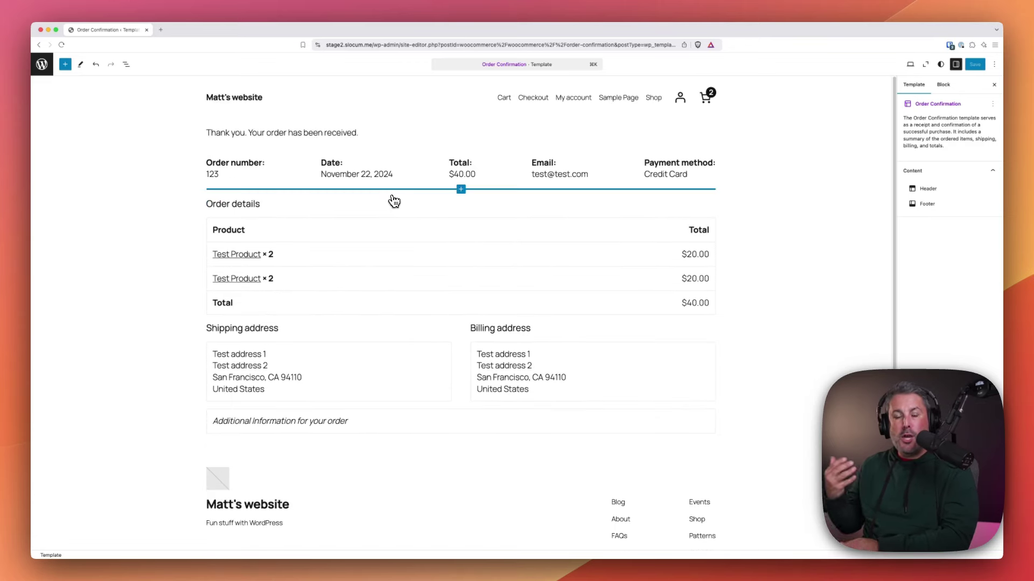